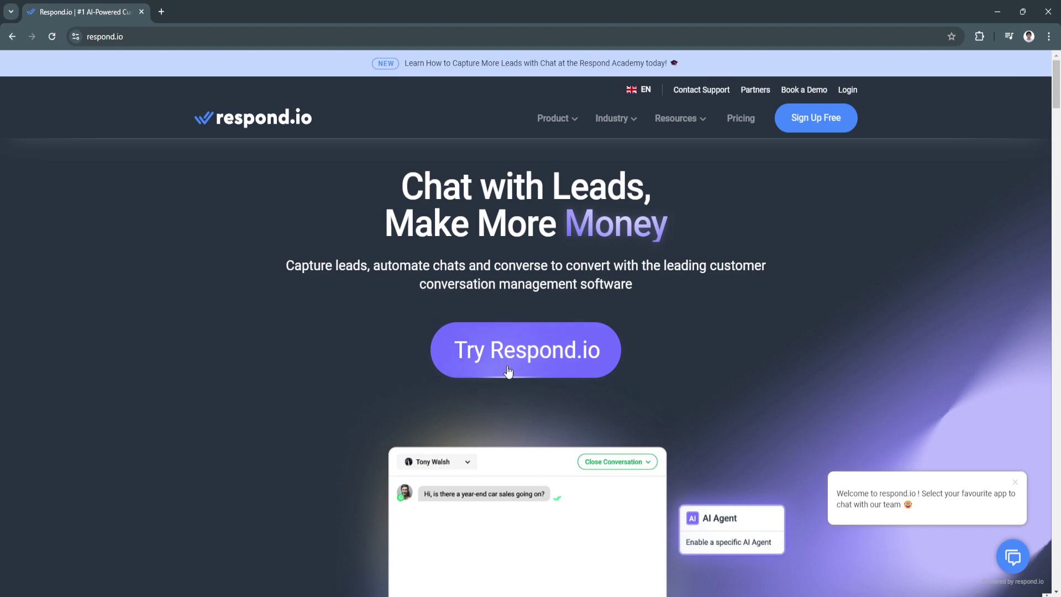
Sign up for respond.io with a Google account and allow access.
{"action": "left_click", "coordinate": [555, 344]}
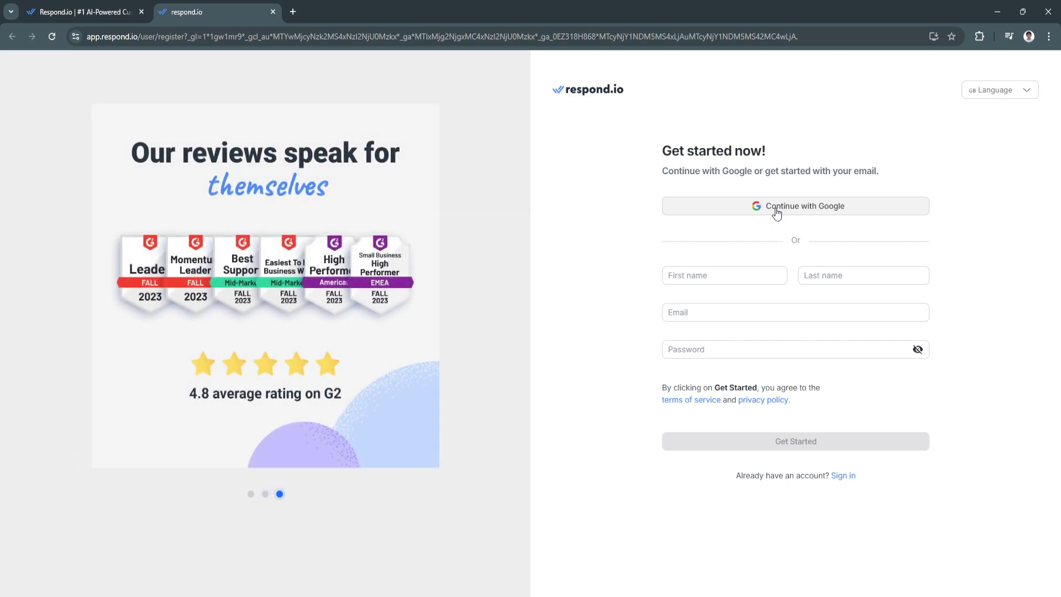
{"action": "left_click", "coordinate": [776, 213]}
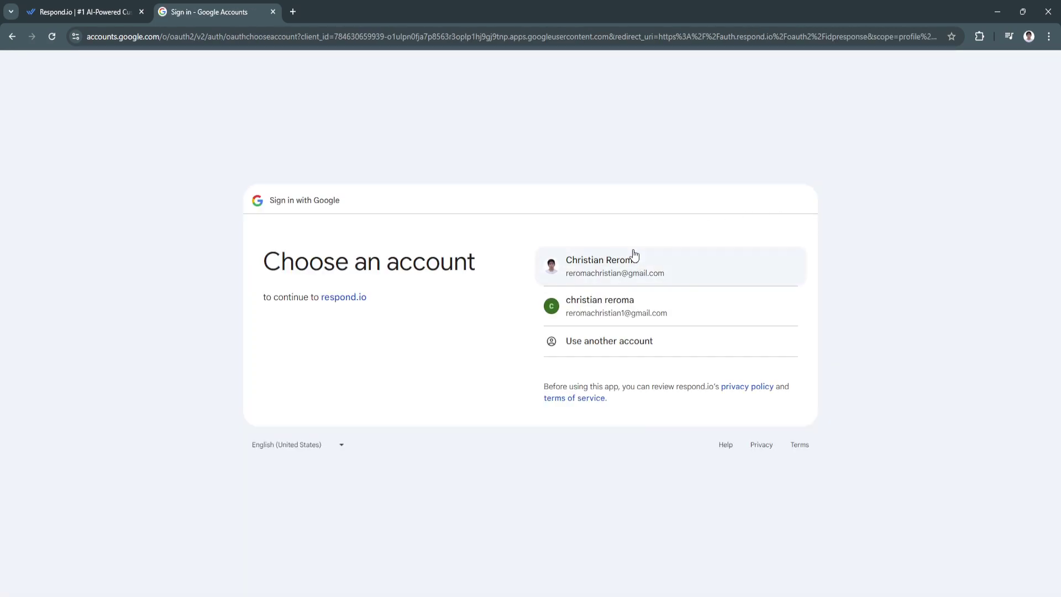
{"action": "left_click", "coordinate": [629, 260]}
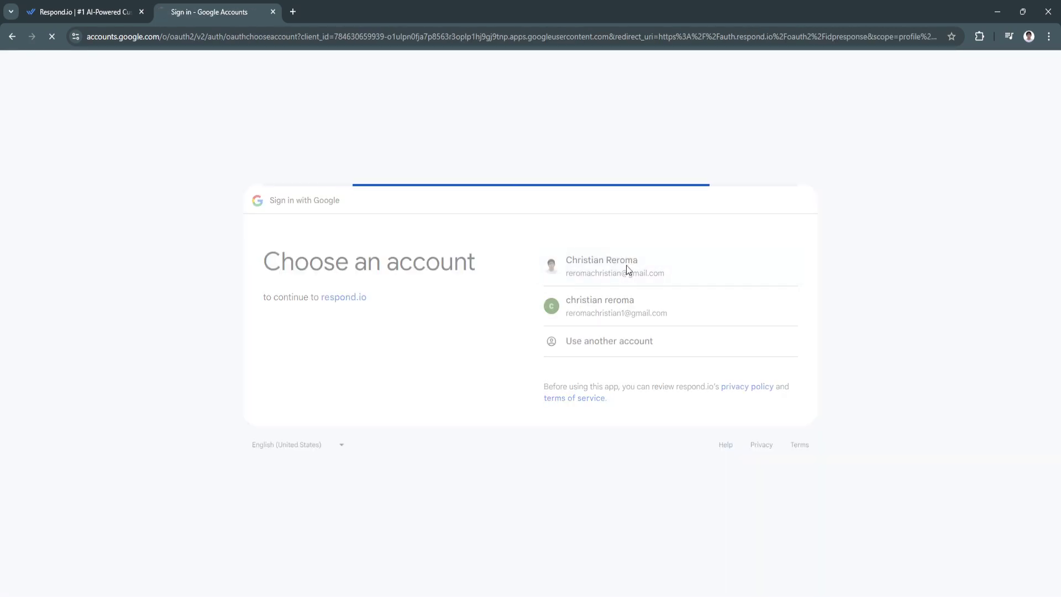
{"action": "left_click", "coordinate": [633, 384]}
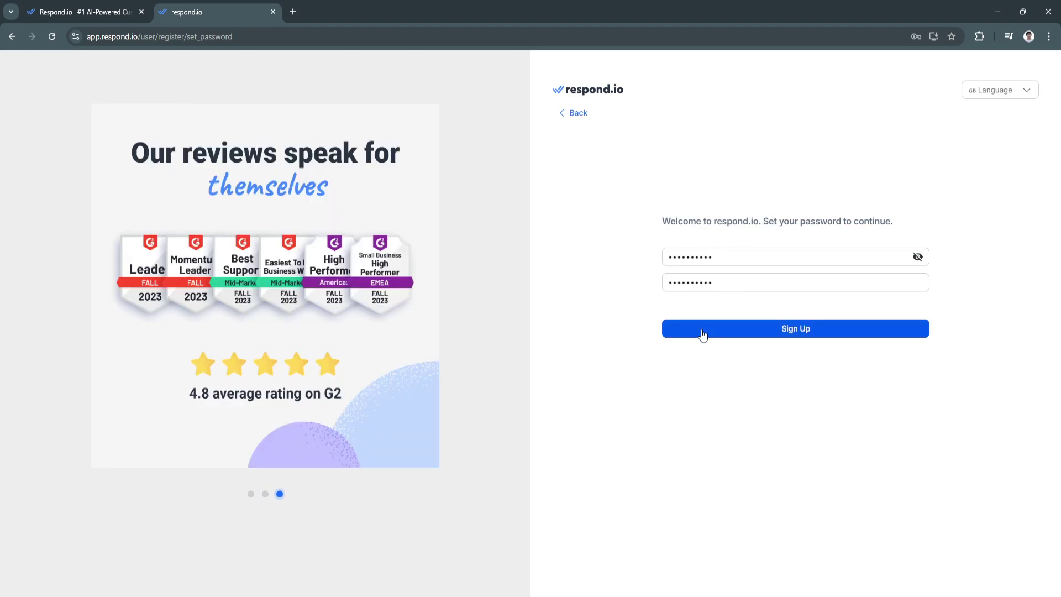
{"action": "left_click", "coordinate": [702, 333]}
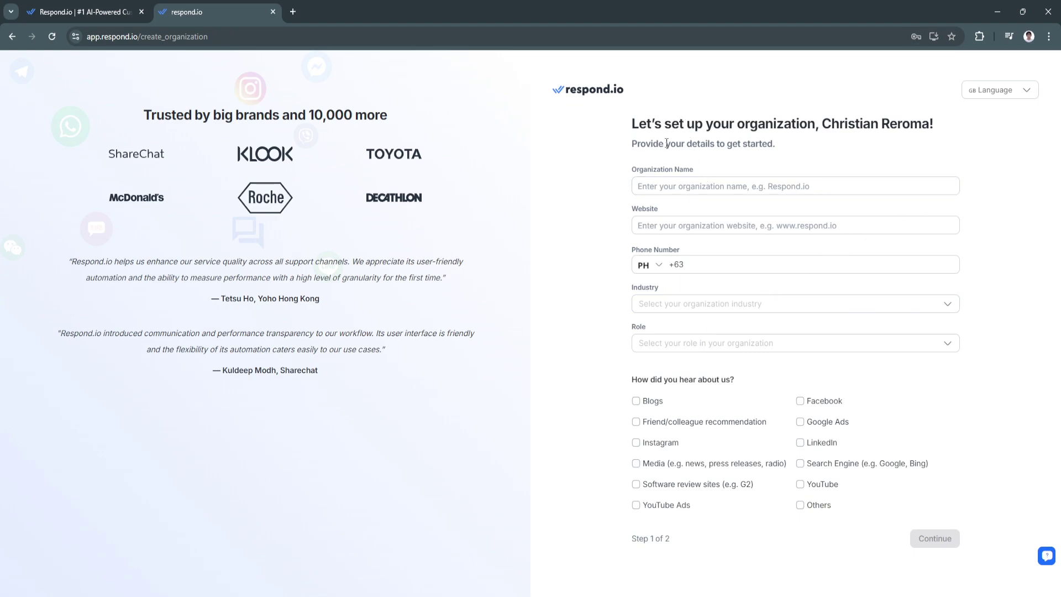
Enter 'Test' as the organization name, then move to the website and phone fields.
{"action": "left_click", "coordinate": [690, 191]}
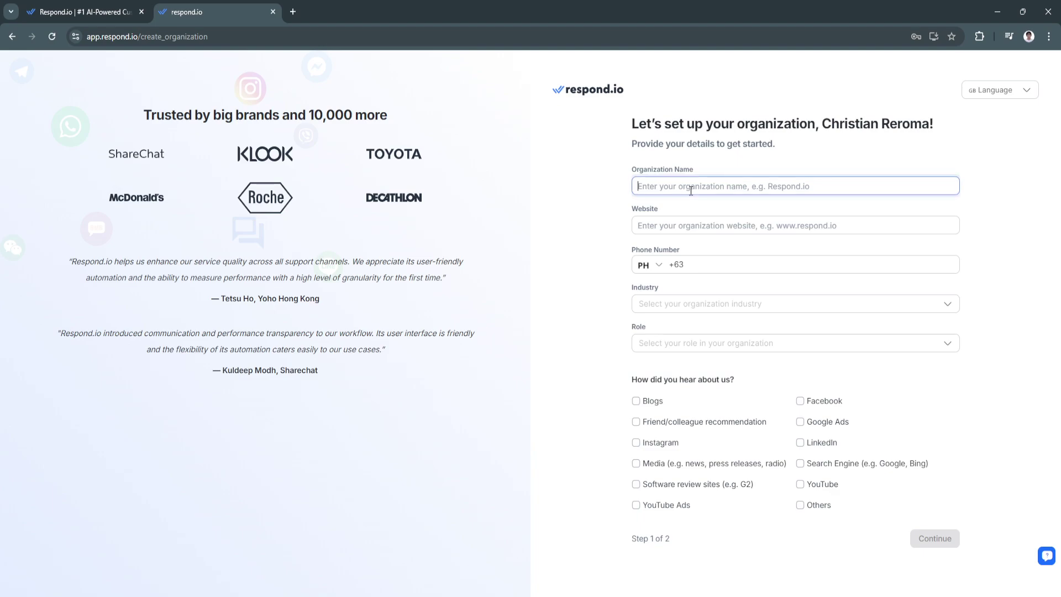
{"action": "type", "text": "Test"}
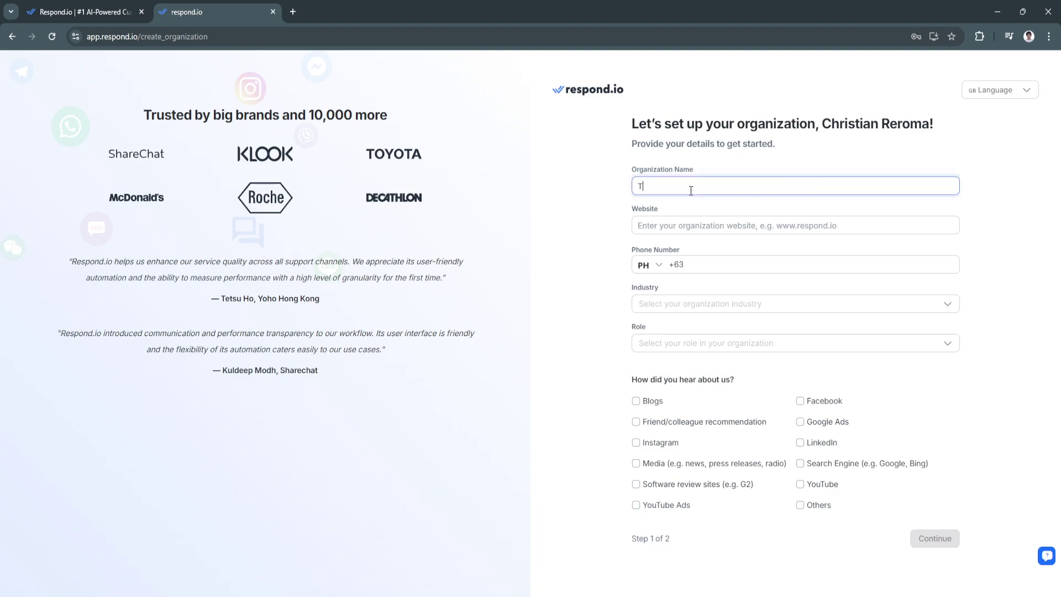
{"action": "left_click", "coordinate": [700, 226]}
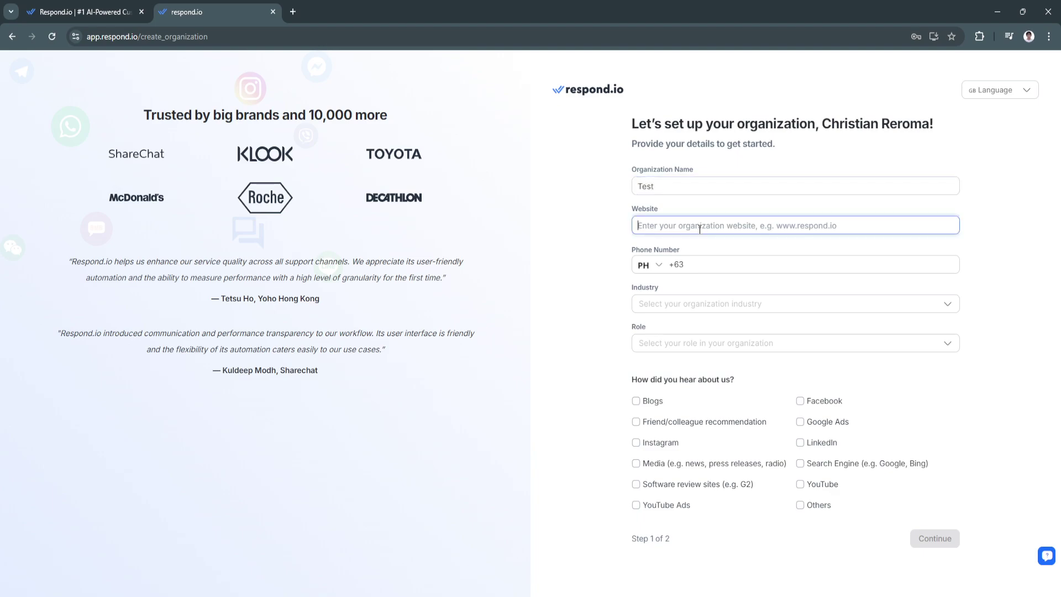
{"action": "left_click", "coordinate": [696, 267]}
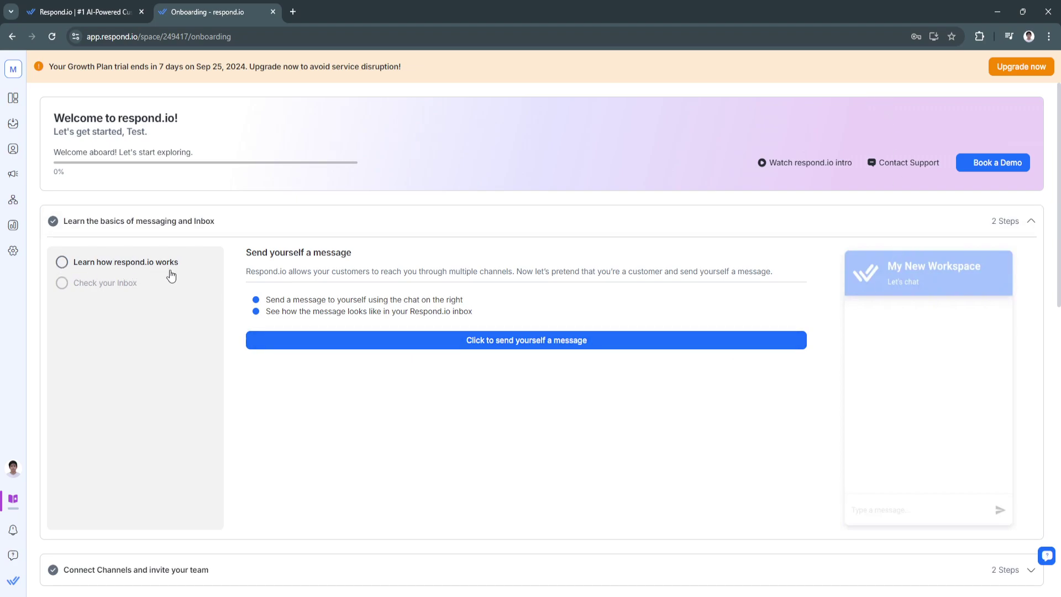
Look over the onboarding page and send yourself a sample customer message.
{"action": "scroll", "coordinate": [156, 292], "scroll_direction": "down", "scroll_amount": 2}
{"action": "scroll", "coordinate": [157, 287], "scroll_direction": "down", "scroll_amount": 3}
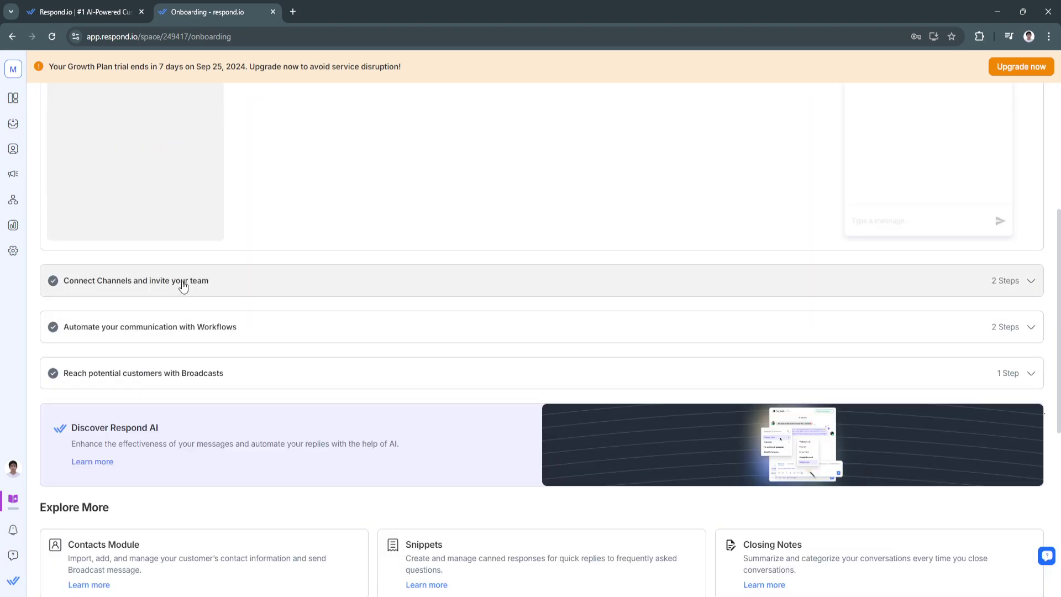
{"action": "scroll", "coordinate": [299, 305], "scroll_direction": "down", "scroll_amount": 2}
{"action": "scroll", "coordinate": [300, 308], "scroll_direction": "down", "scroll_amount": 4}
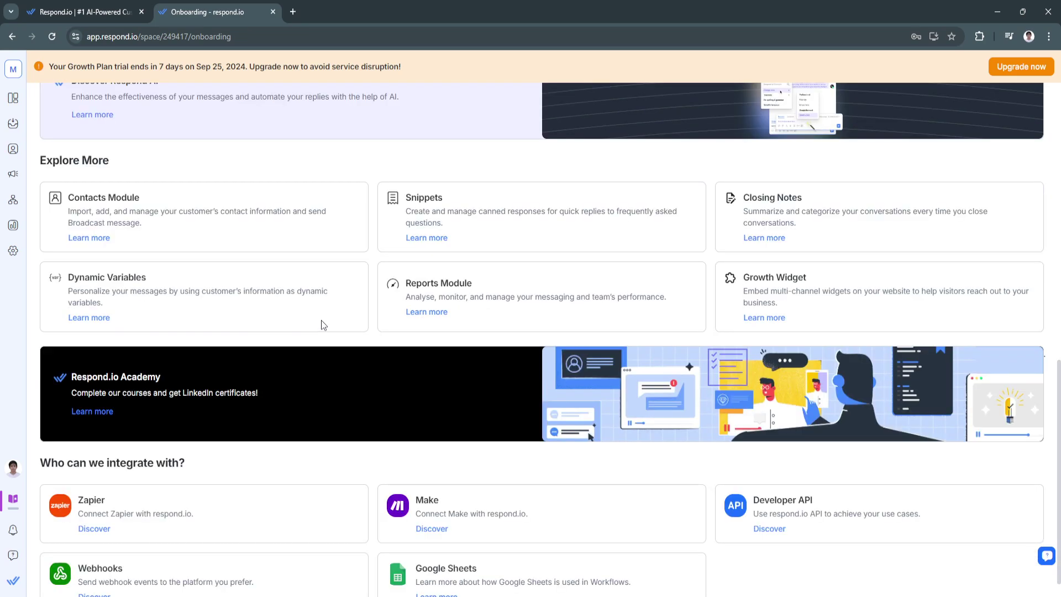
{"action": "scroll", "coordinate": [398, 440], "scroll_direction": "up", "scroll_amount": 4}
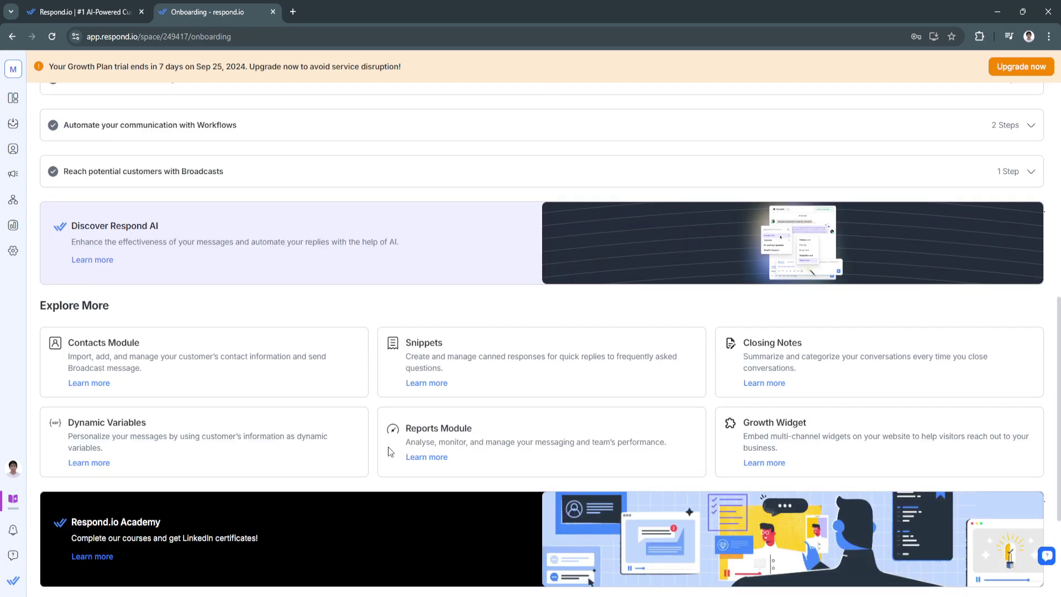
{"action": "scroll", "coordinate": [378, 448], "scroll_direction": "up", "scroll_amount": 2}
{"action": "scroll", "coordinate": [375, 447], "scroll_direction": "up", "scroll_amount": 5}
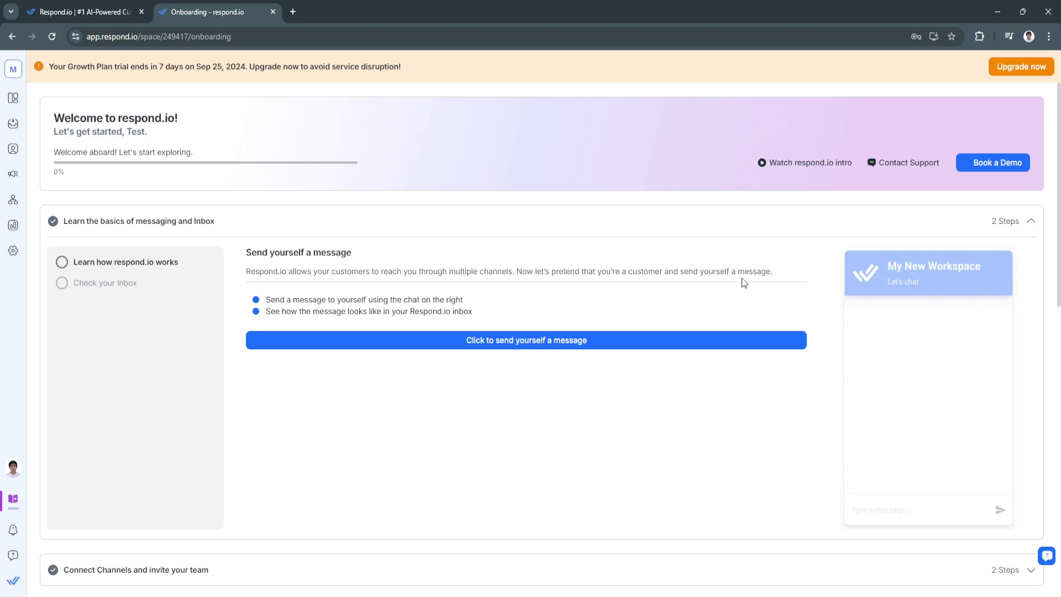
{"action": "left_click", "coordinate": [552, 338]}
Reply 'Hi' in the chat preview.
{"action": "scroll", "coordinate": [529, 343], "scroll_direction": "down", "scroll_amount": 5}
{"action": "scroll", "coordinate": [529, 342], "scroll_direction": "up", "scroll_amount": 5}
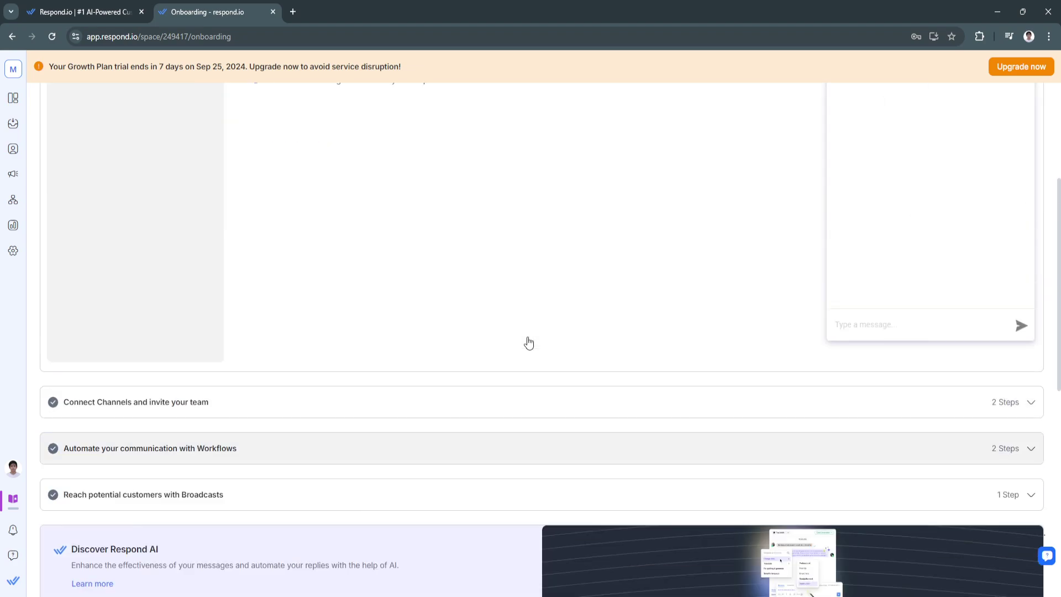
{"action": "left_click", "coordinate": [878, 497]}
{"action": "type", "text": "Hi"}
{"action": "key", "text": "Return"}
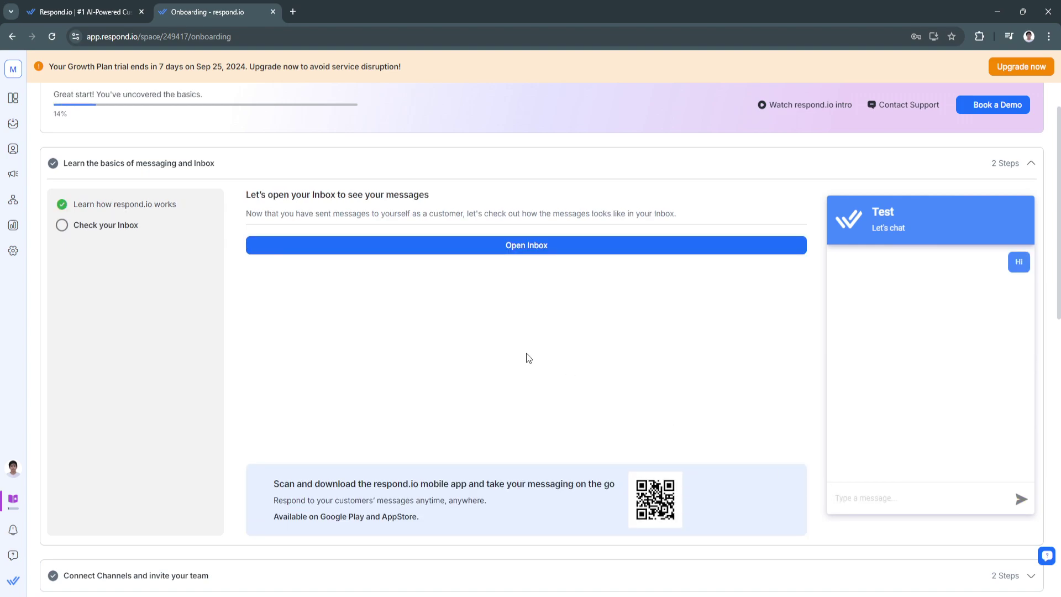
Expand the 'Connect Channels and invite your team' onboarding step.
{"action": "scroll", "coordinate": [526, 358], "scroll_direction": "down", "scroll_amount": 1}
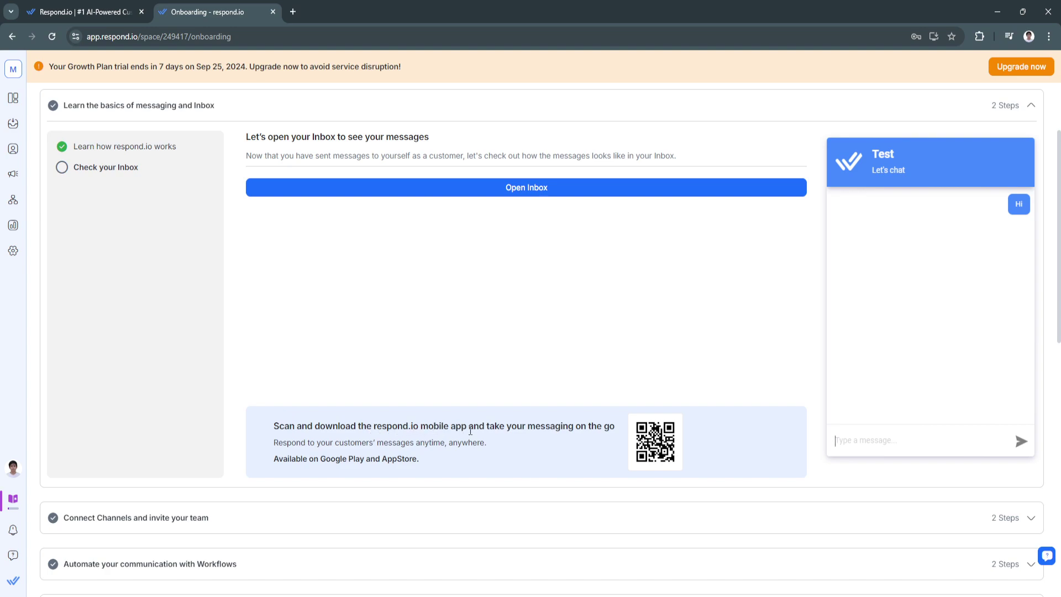
{"action": "scroll", "coordinate": [564, 436], "scroll_direction": "down", "scroll_amount": 3}
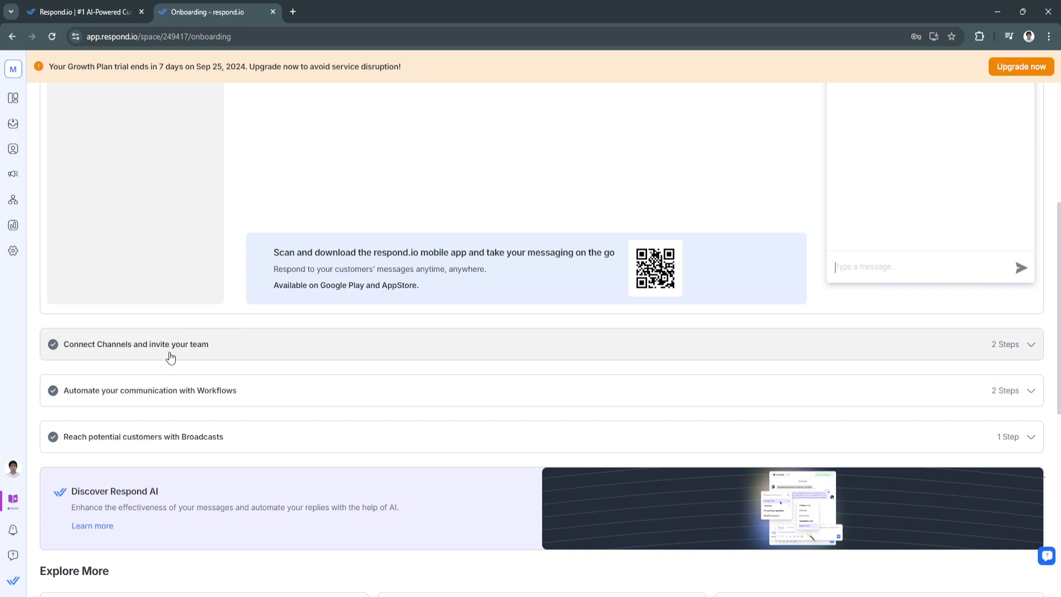
{"action": "left_click", "coordinate": [96, 355]}
Review the invite-teammate step and its access levels, then collapse Connect Channels.
{"action": "scroll", "coordinate": [133, 293], "scroll_direction": "up", "scroll_amount": 3}
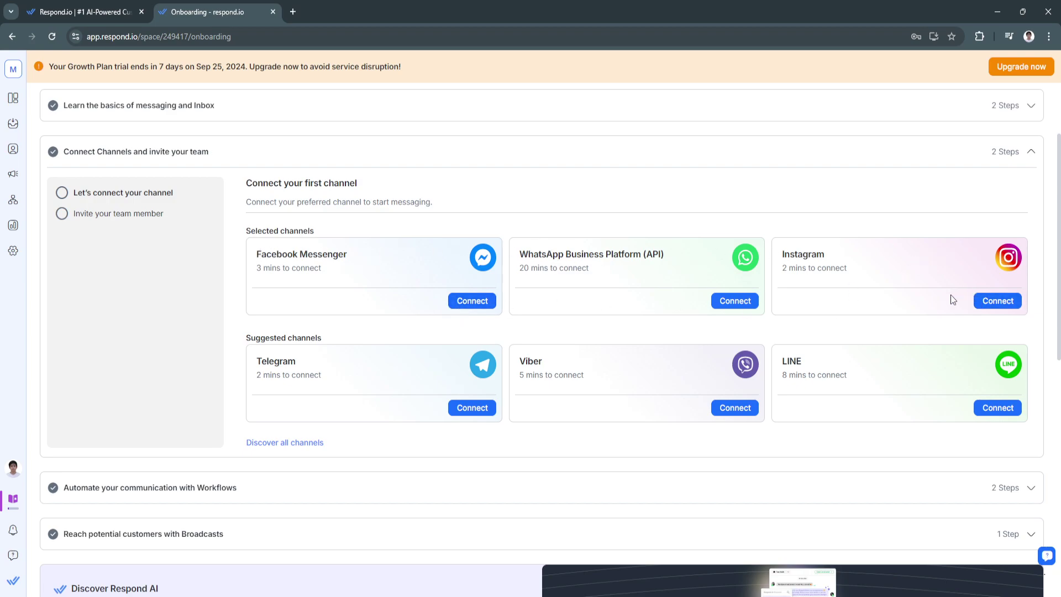
{"action": "left_click", "coordinate": [162, 216]}
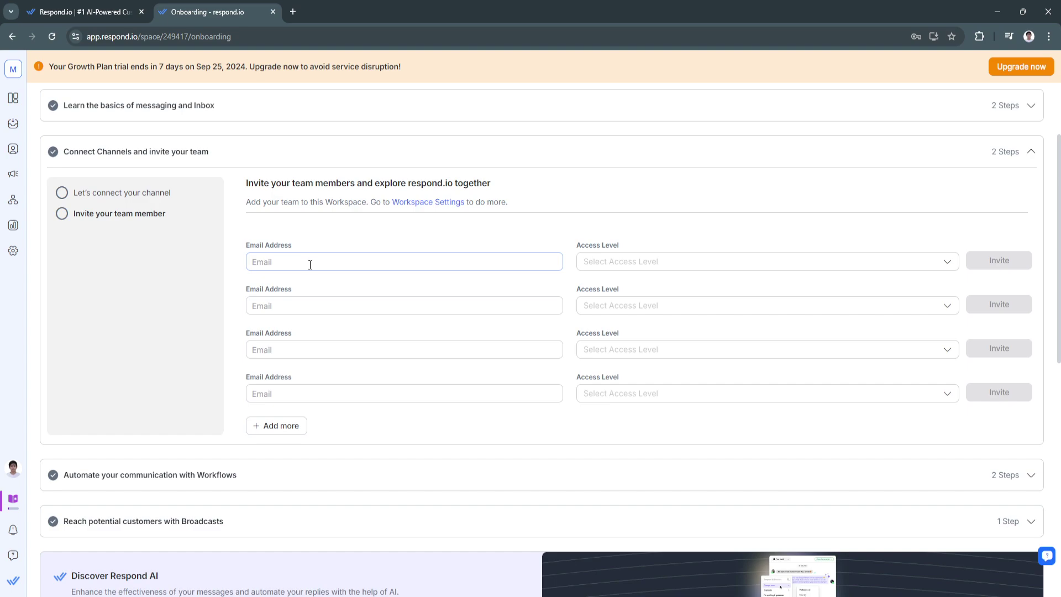
{"action": "left_click", "coordinate": [666, 263]}
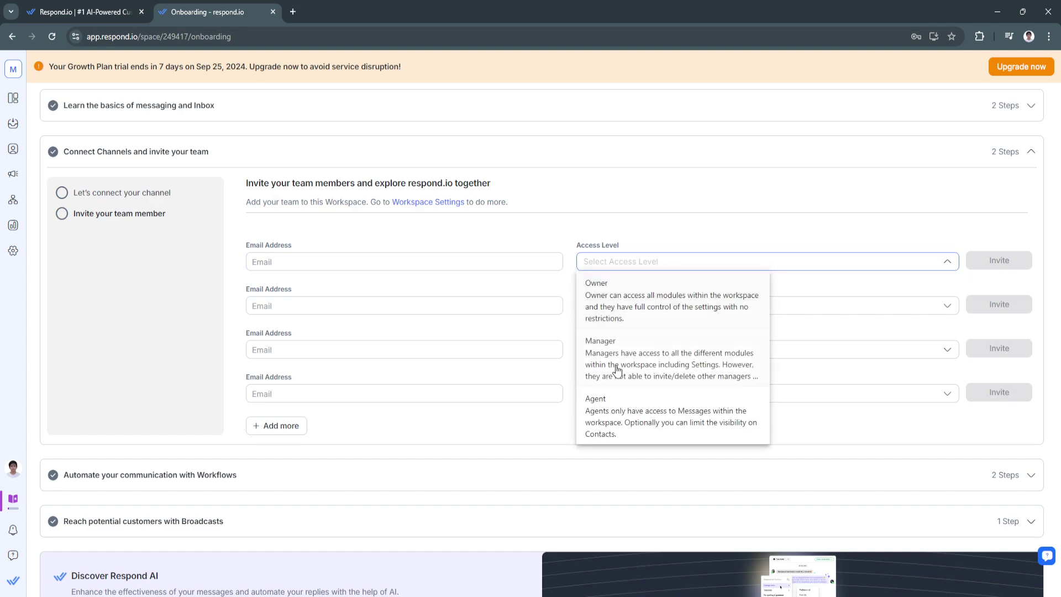
{"action": "left_click", "coordinate": [634, 156]}
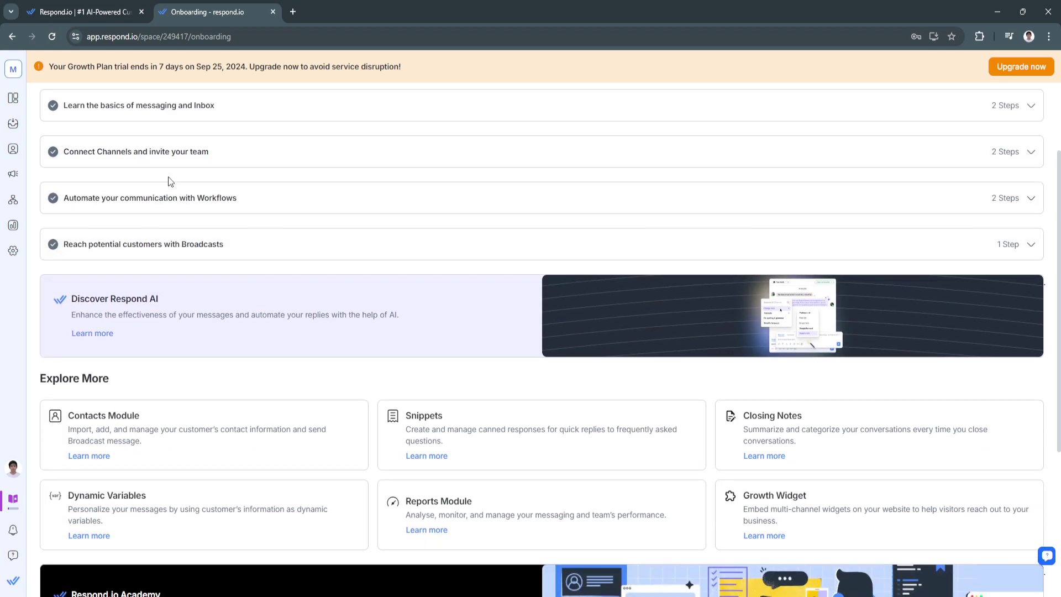
Finish the 'What is Workflow?' intro and preview the Welcome Message template.
{"action": "left_click", "coordinate": [185, 197]}
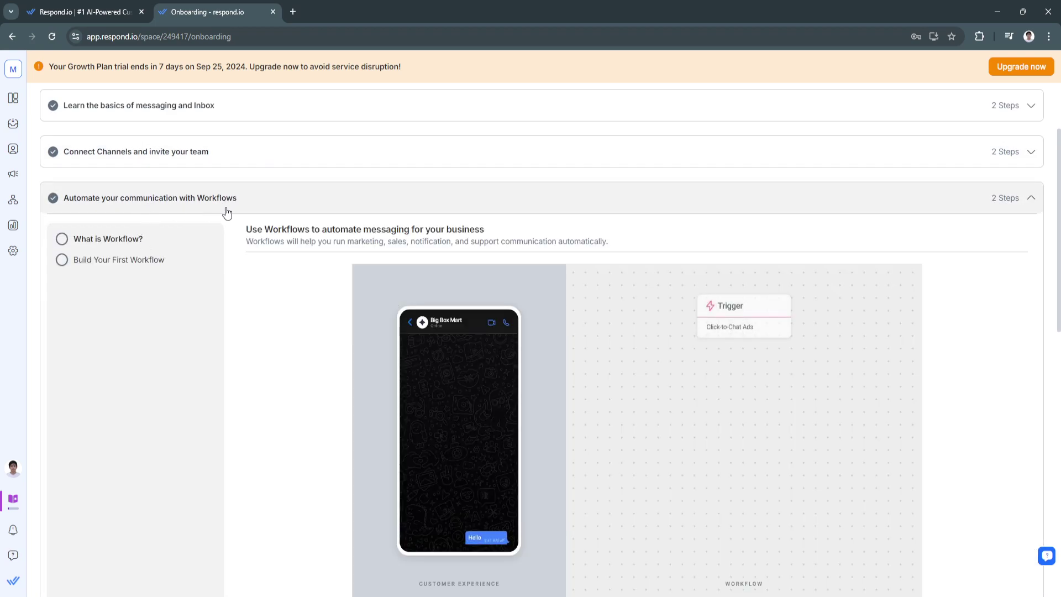
{"action": "scroll", "coordinate": [280, 295], "scroll_direction": "down", "scroll_amount": 1}
{"action": "scroll", "coordinate": [288, 172], "scroll_direction": "down", "scroll_amount": 1}
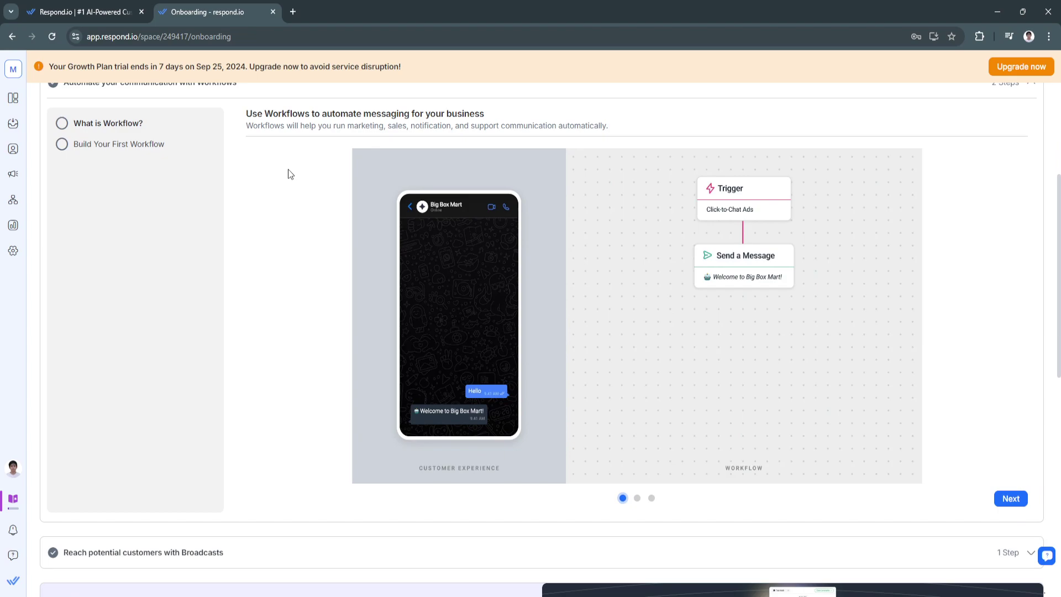
{"action": "scroll", "coordinate": [298, 209], "scroll_direction": "up", "scroll_amount": 1}
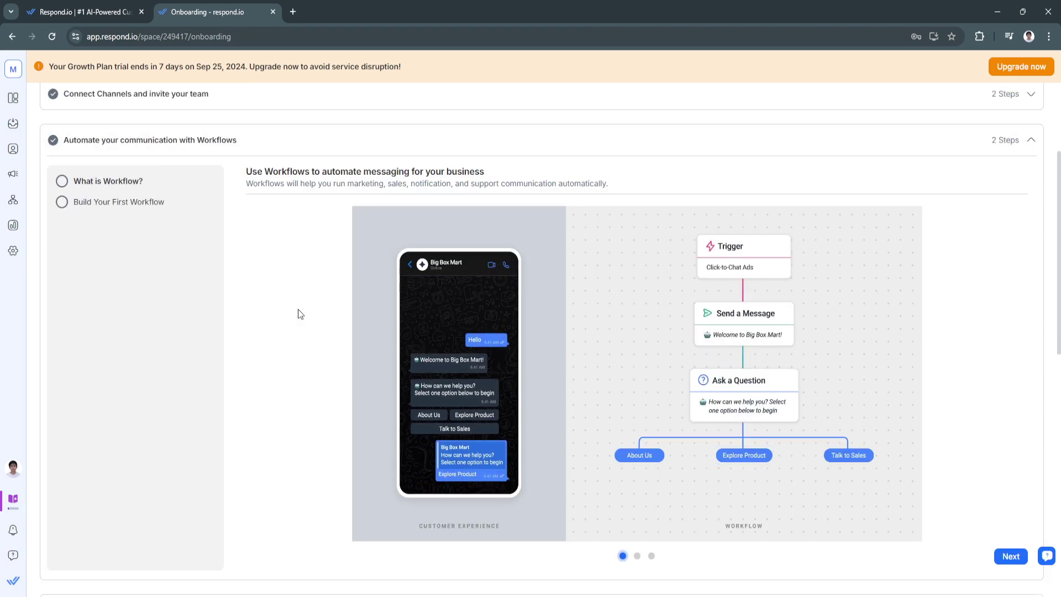
{"action": "left_click", "coordinate": [1010, 556]}
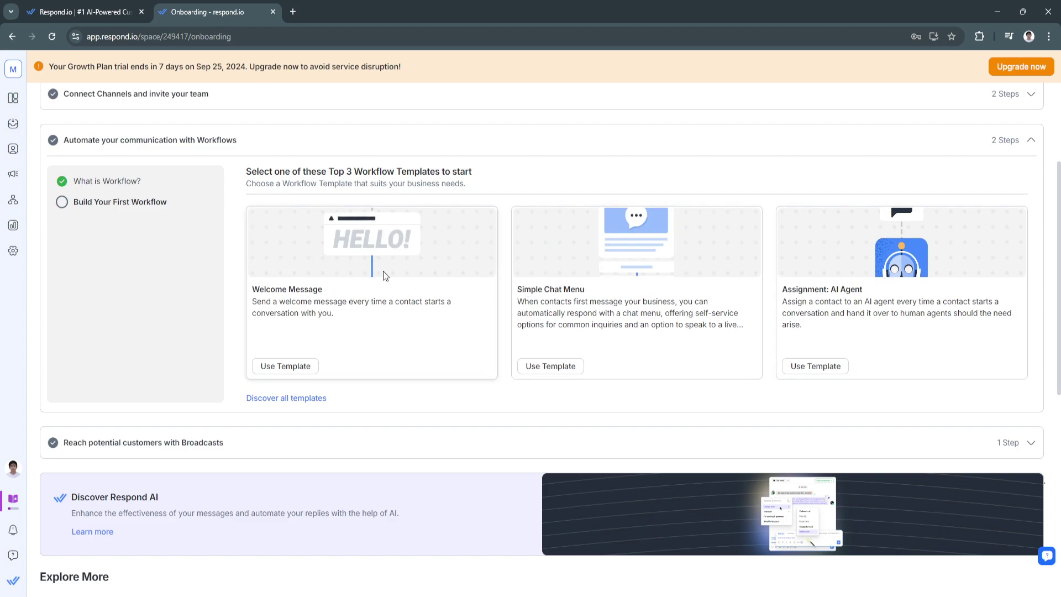
{"action": "left_click", "coordinate": [276, 368]}
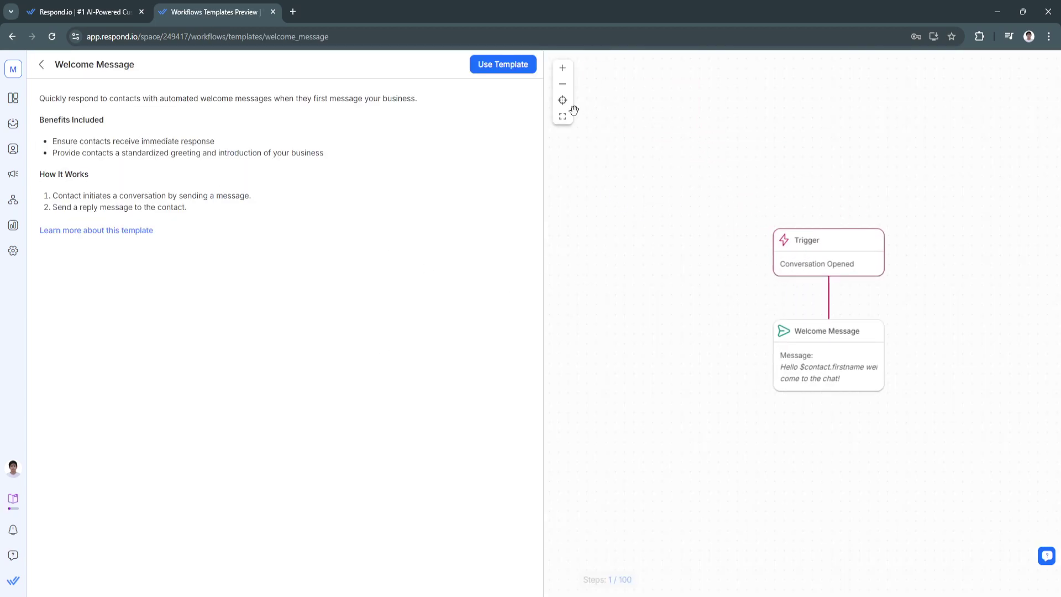
Create a workflow from the Welcome Message template and dismiss the builder tour.
{"action": "left_click", "coordinate": [515, 67]}
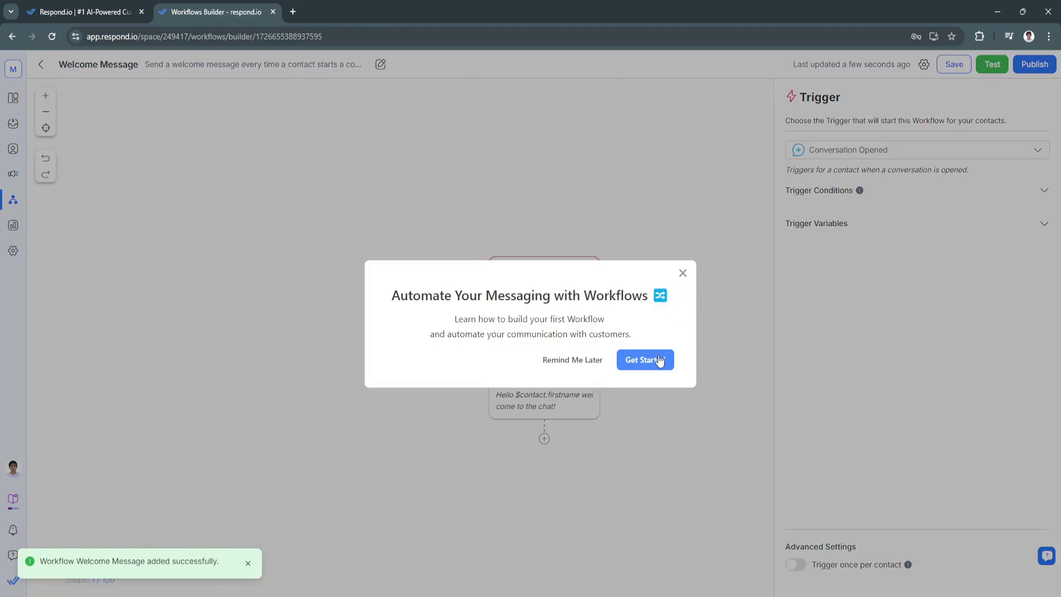
{"action": "left_click", "coordinate": [659, 360]}
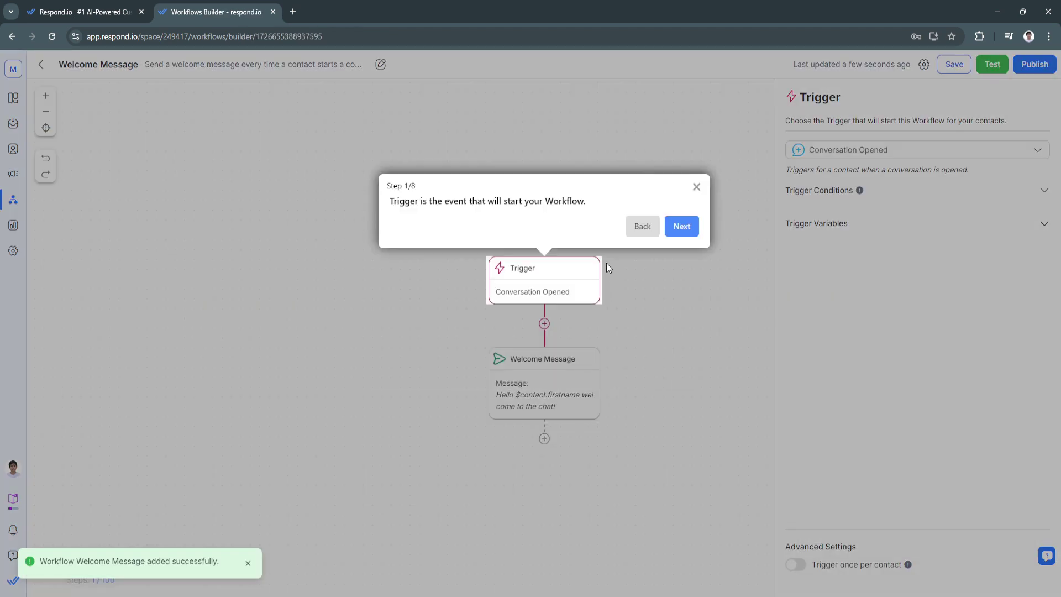
{"action": "left_click", "coordinate": [697, 227]}
{"action": "left_click", "coordinate": [750, 188]}
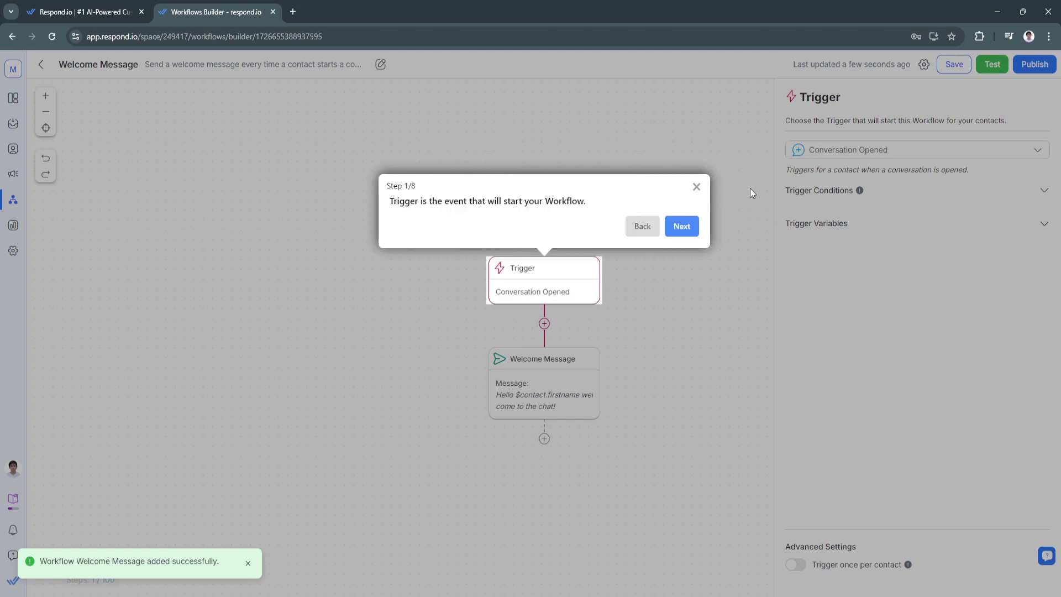
{"action": "left_click", "coordinate": [693, 226]}
{"action": "left_click", "coordinate": [763, 148]}
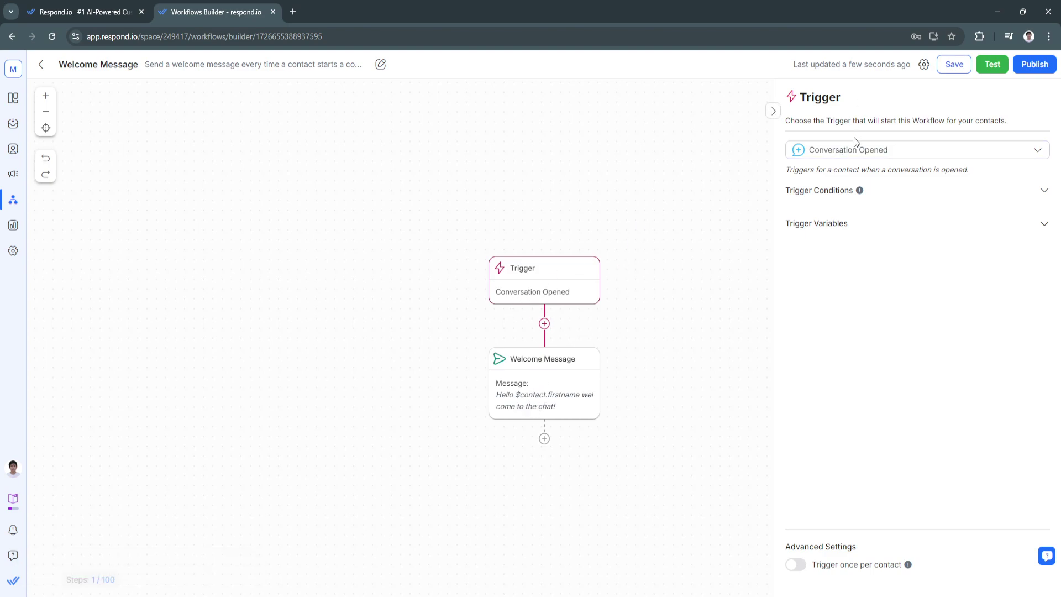
Inspect the Conversation Opened trigger's conditions and variables, then return to the Workflows list.
{"action": "left_click", "coordinate": [871, 149]}
{"action": "left_click", "coordinate": [867, 171]}
{"action": "left_click", "coordinate": [857, 191]}
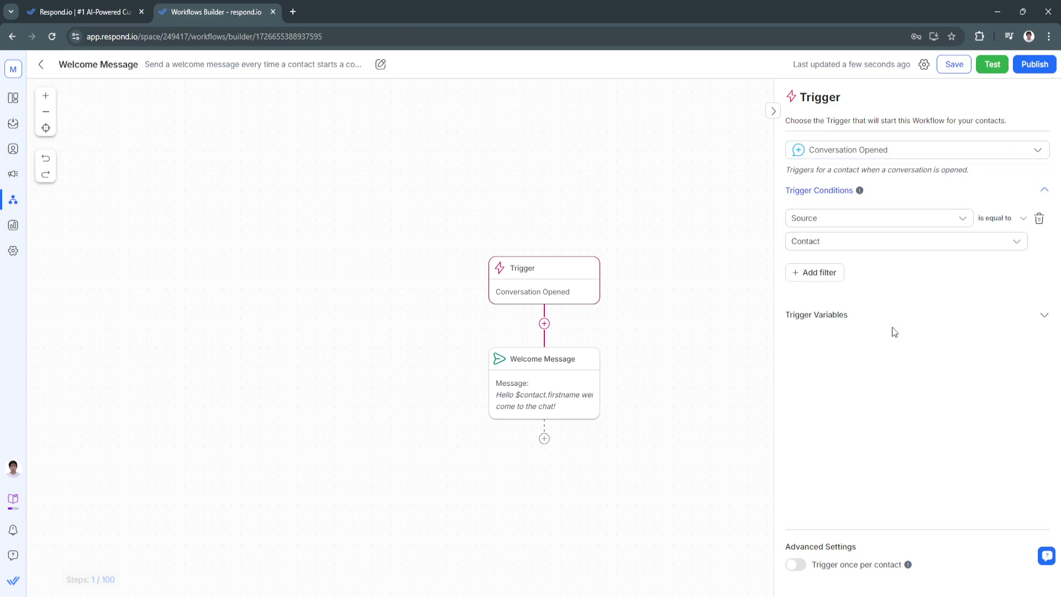
{"action": "left_click", "coordinate": [854, 320]}
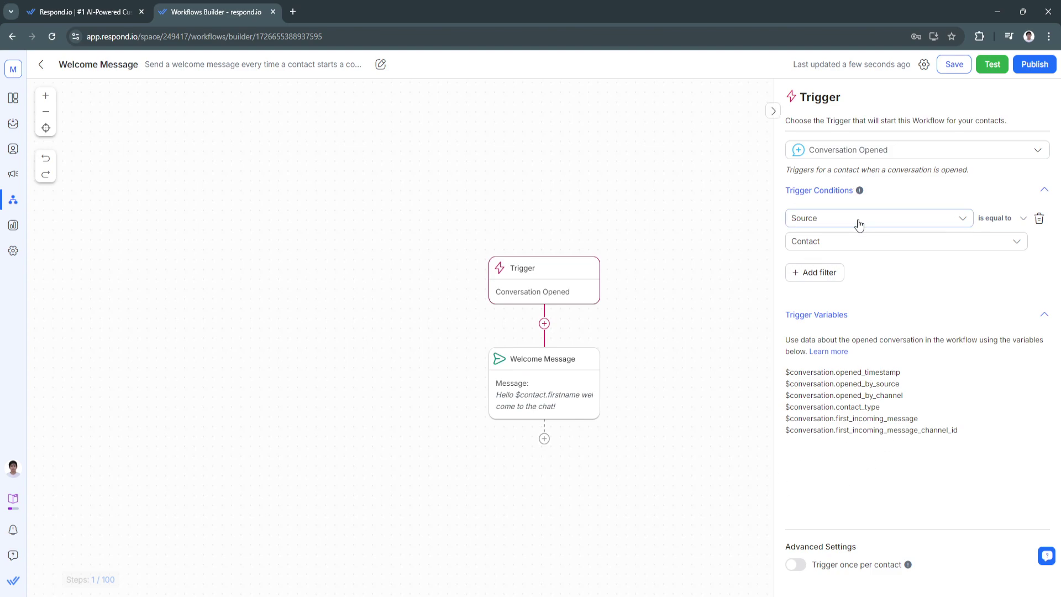
{"action": "left_click", "coordinate": [41, 64]}
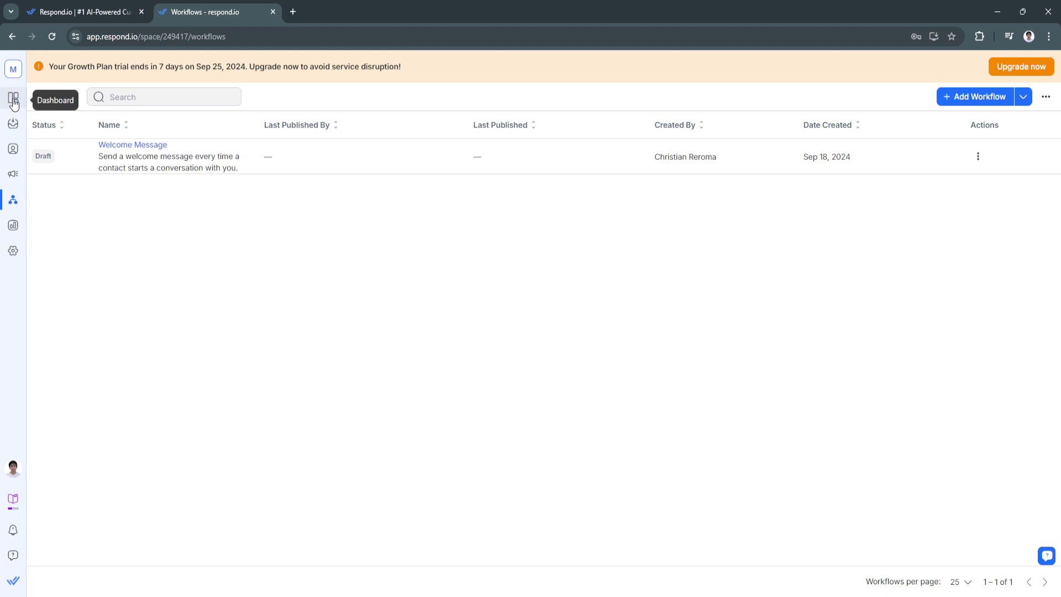
Browse the Dashboard panels, then go to the Inbox.
{"action": "left_click", "coordinate": [15, 109]}
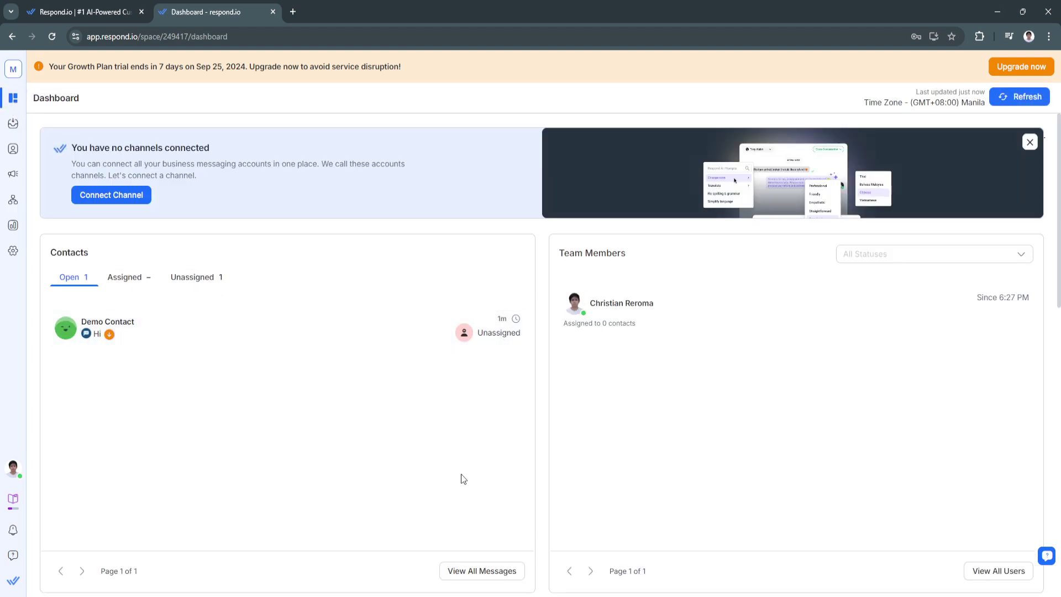
{"action": "scroll", "coordinate": [670, 303], "scroll_direction": "down", "scroll_amount": 7}
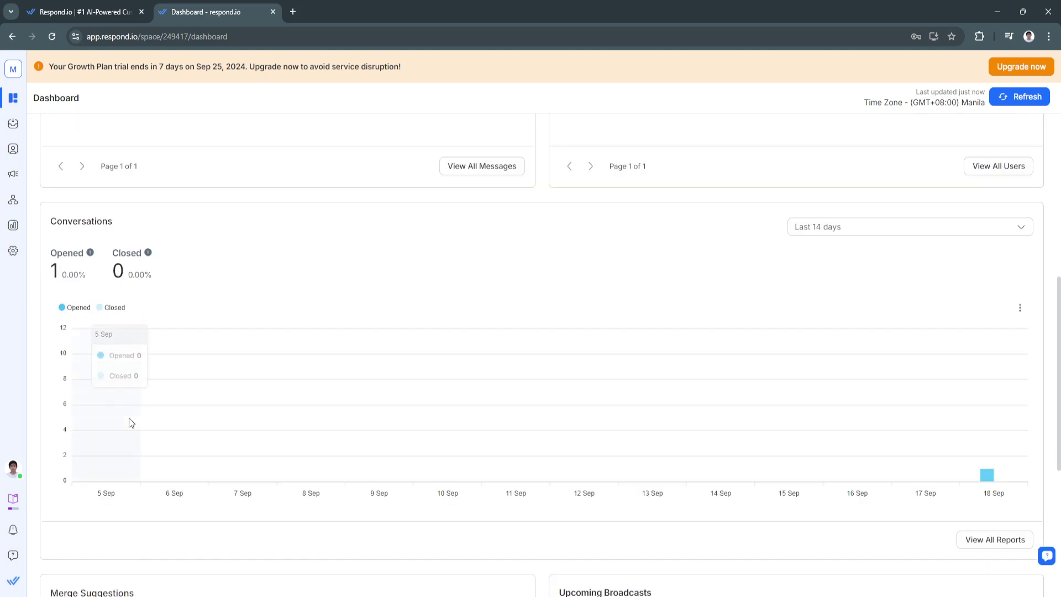
{"action": "scroll", "coordinate": [254, 315], "scroll_direction": "down", "scroll_amount": 6}
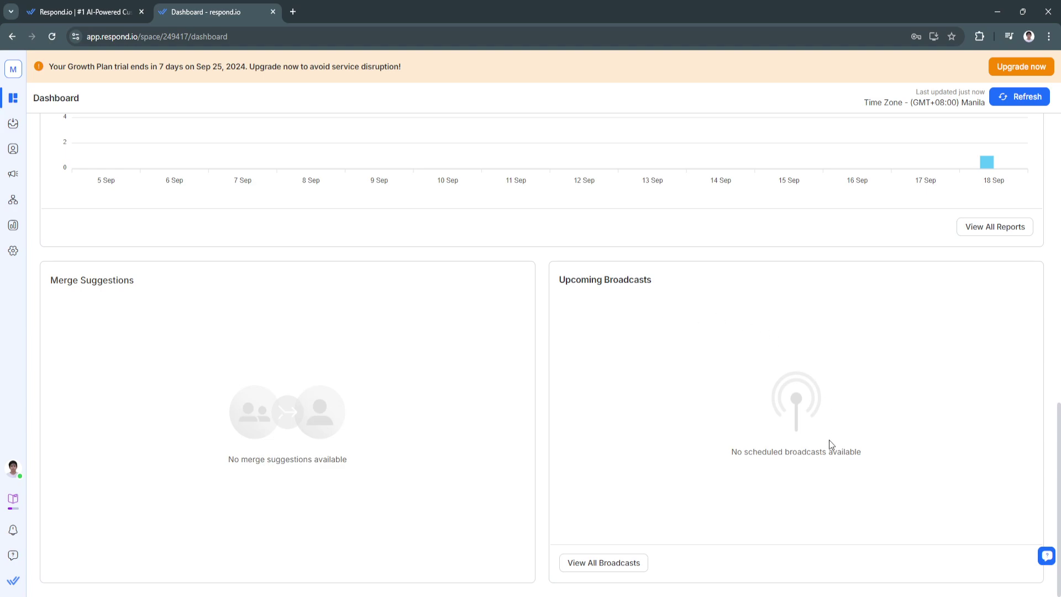
{"action": "scroll", "coordinate": [829, 433], "scroll_direction": "up", "scroll_amount": 10}
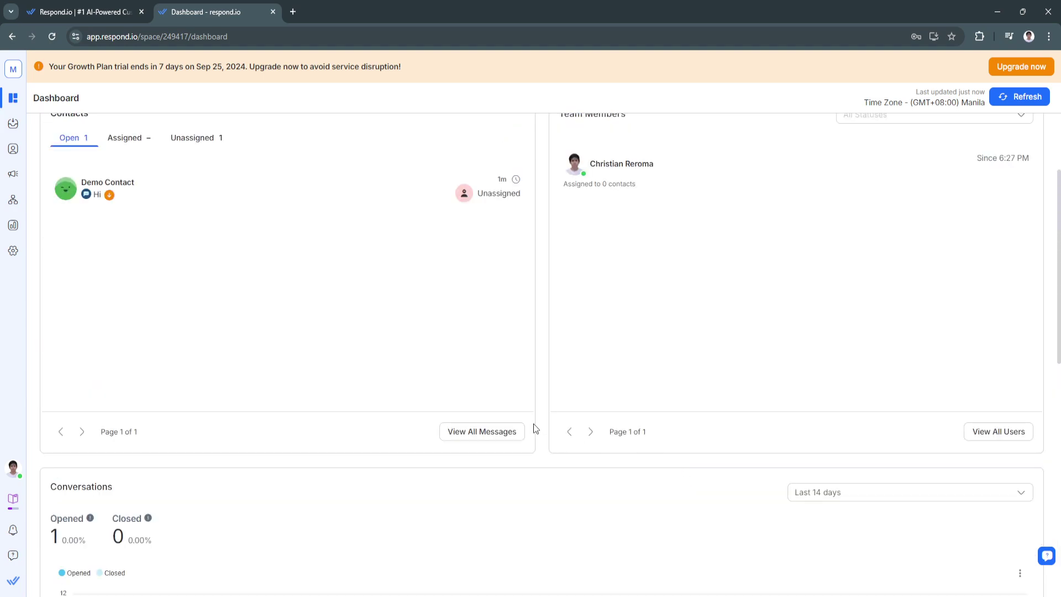
{"action": "scroll", "coordinate": [535, 424], "scroll_direction": "up", "scroll_amount": 3}
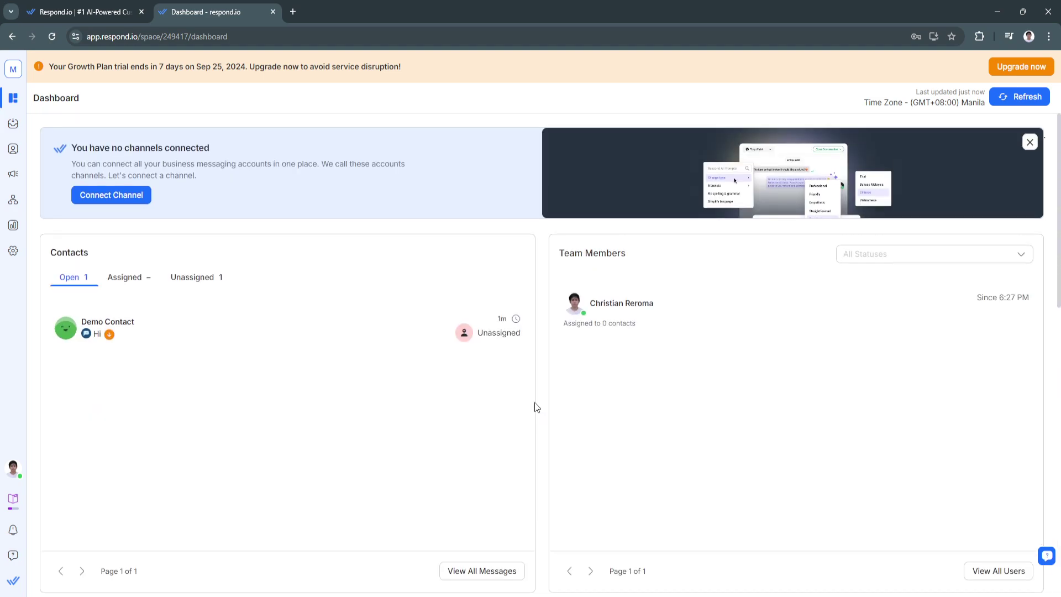
{"action": "left_click", "coordinate": [13, 124]}
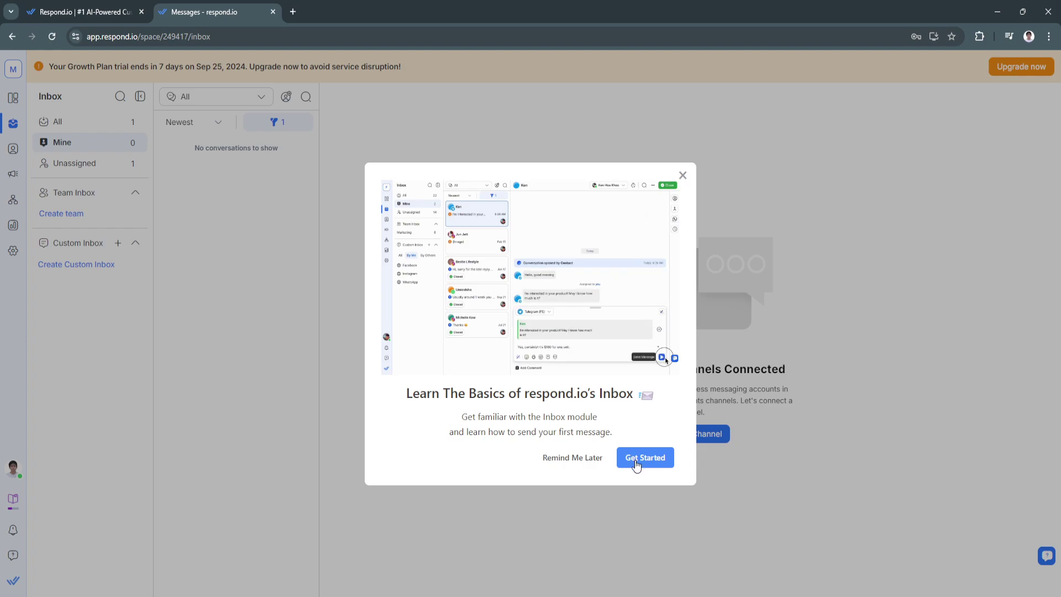
Dismiss the Inbox introduction, toggle Team Inbox, and view Unassigned conversations.
{"action": "left_click", "coordinate": [635, 463]}
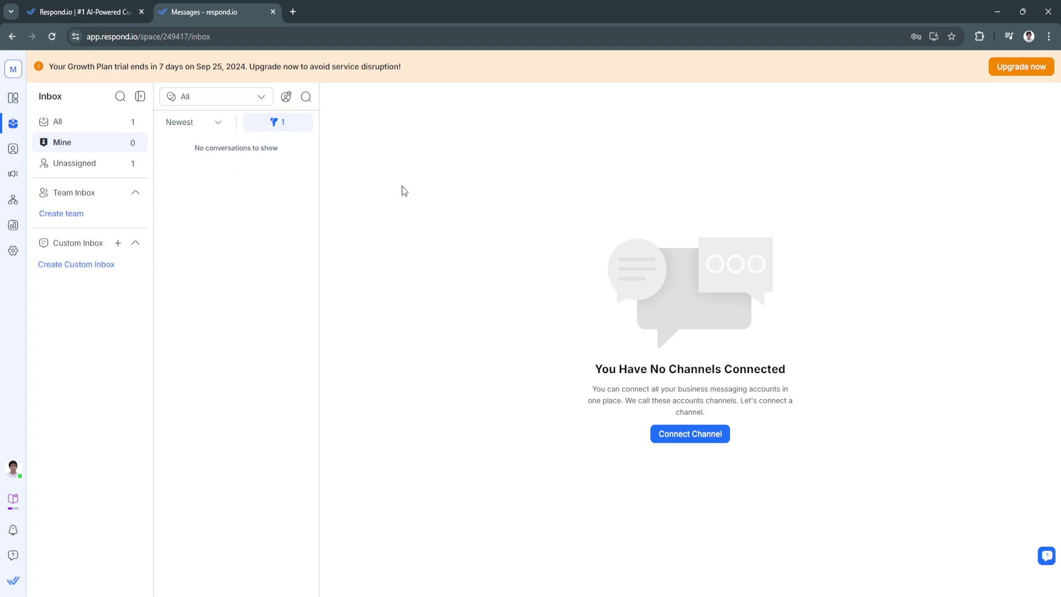
{"action": "left_click", "coordinate": [77, 194]}
{"action": "left_click", "coordinate": [78, 194]}
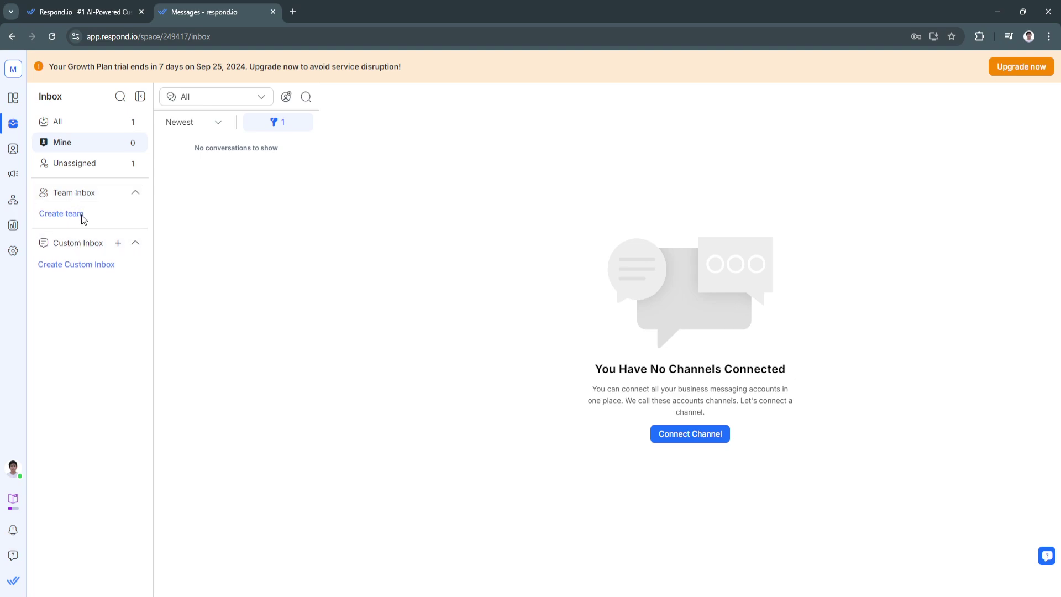
{"action": "left_click", "coordinate": [81, 164]}
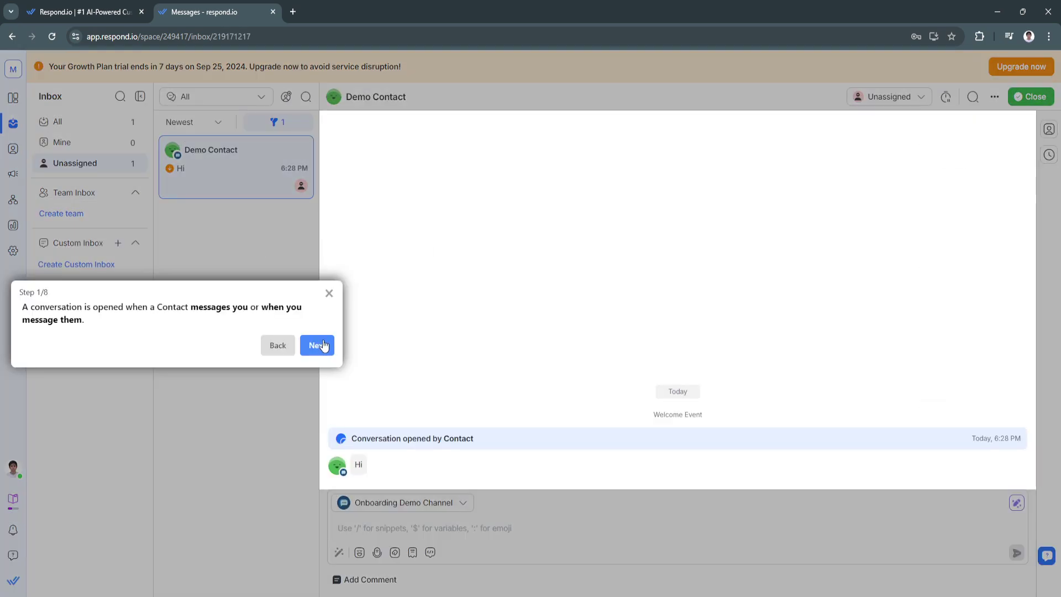
Step through the five-step inbox tour, show all conversations, and go to Contacts.
{"action": "left_click", "coordinate": [324, 345]}
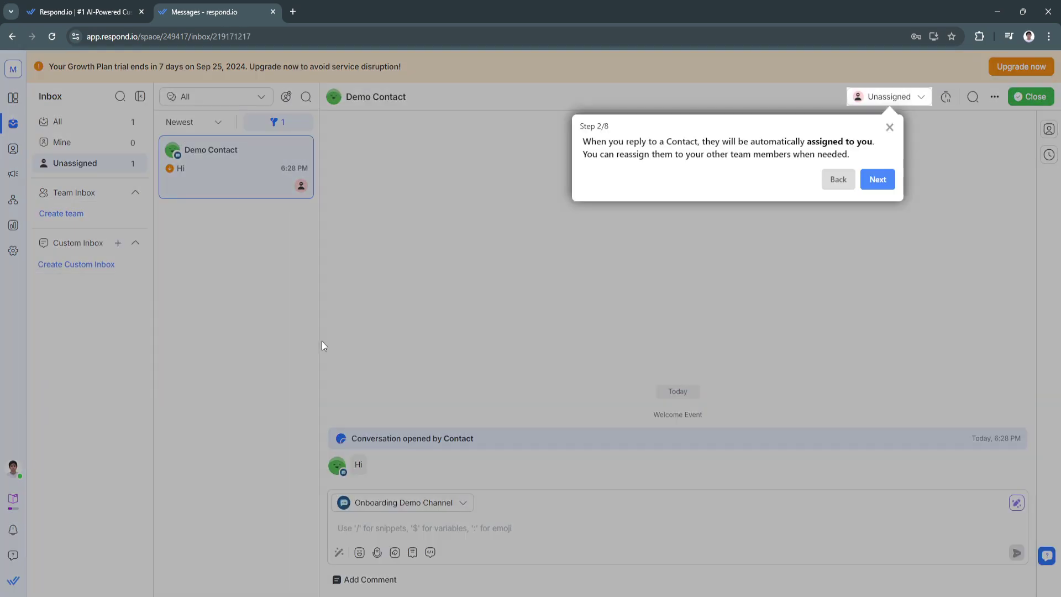
{"action": "left_click", "coordinate": [879, 180]}
{"action": "left_click", "coordinate": [464, 389]}
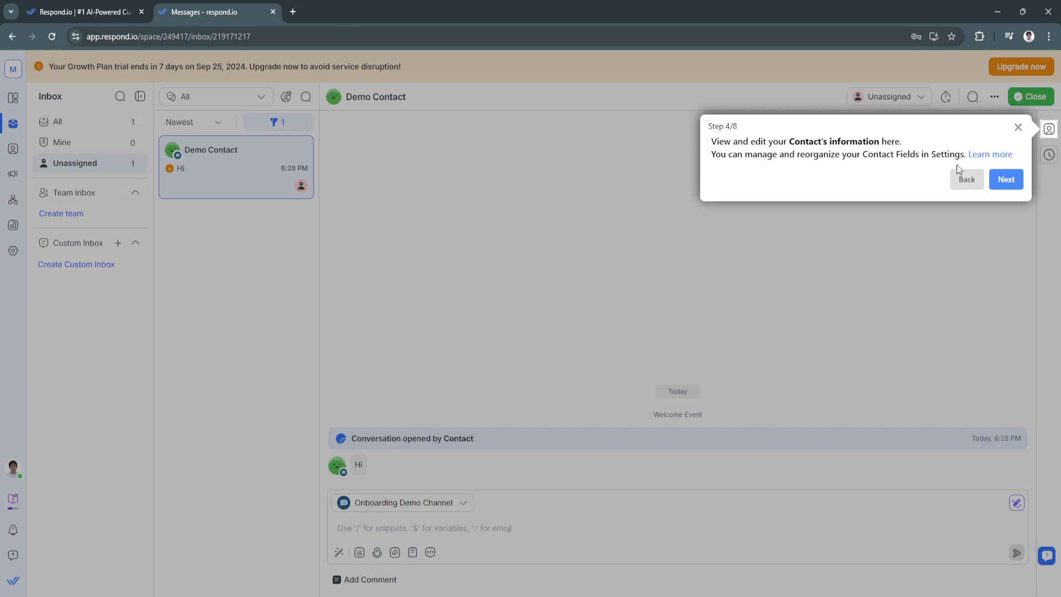
{"action": "left_click", "coordinate": [995, 180]}
{"action": "left_click", "coordinate": [986, 407]}
{"action": "left_click", "coordinate": [62, 125]}
{"action": "left_click", "coordinate": [12, 151]}
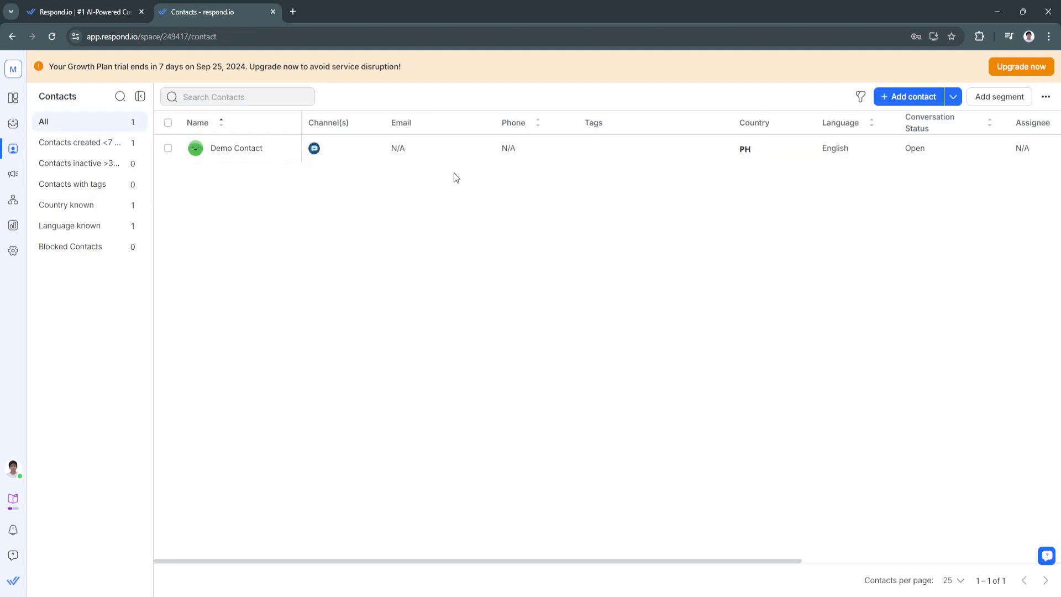
Try the Add contact form and Import Contacts page, then switch to Broadcasts.
{"action": "left_click", "coordinate": [908, 97]}
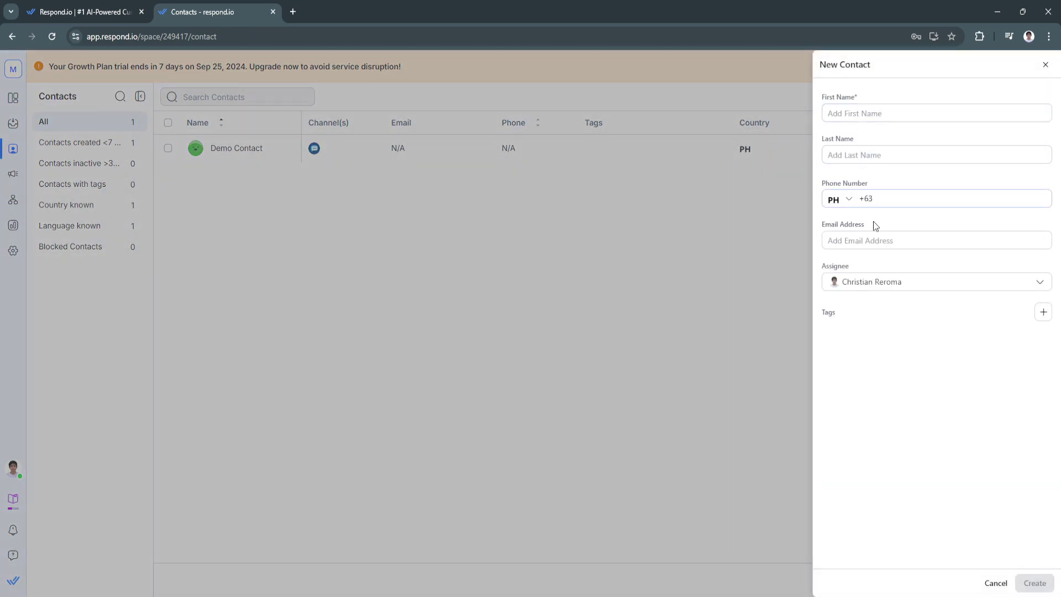
{"action": "left_click", "coordinate": [1046, 67]}
{"action": "left_click", "coordinate": [952, 97]}
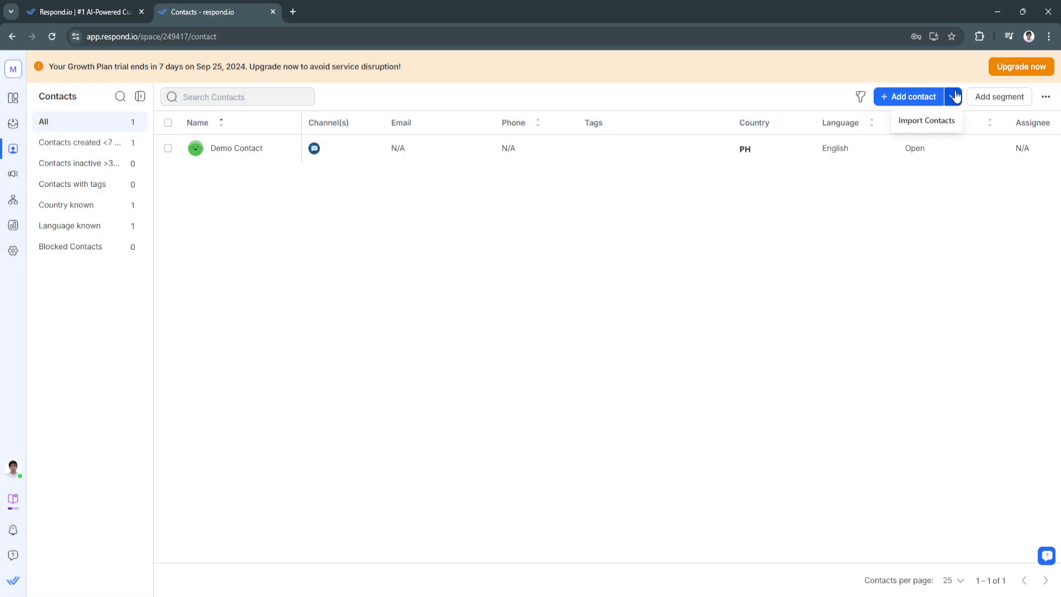
{"action": "left_click", "coordinate": [928, 122]}
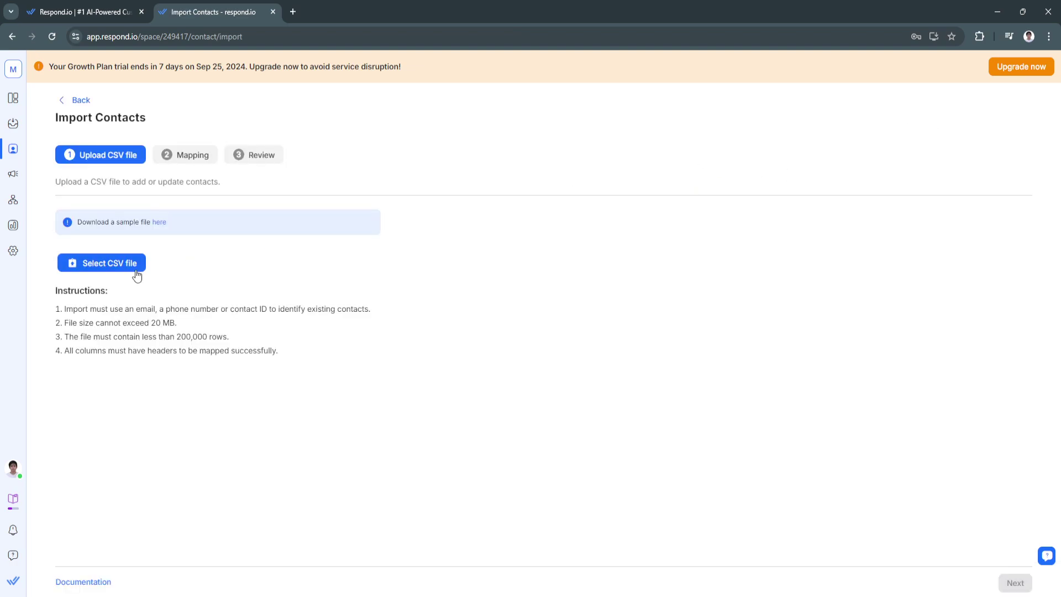
{"action": "left_click", "coordinate": [76, 101]}
{"action": "left_click", "coordinate": [15, 177]}
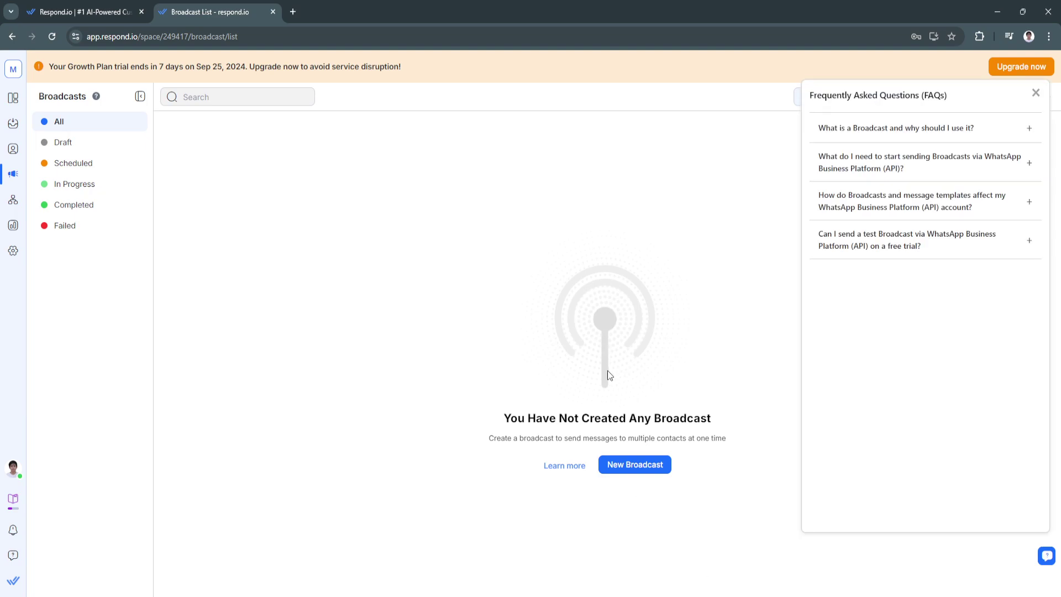
Close Broadcast FAQs and try the Draft, Scheduled, In Progress, Completed and Failed filters.
{"action": "left_click", "coordinate": [1036, 93]}
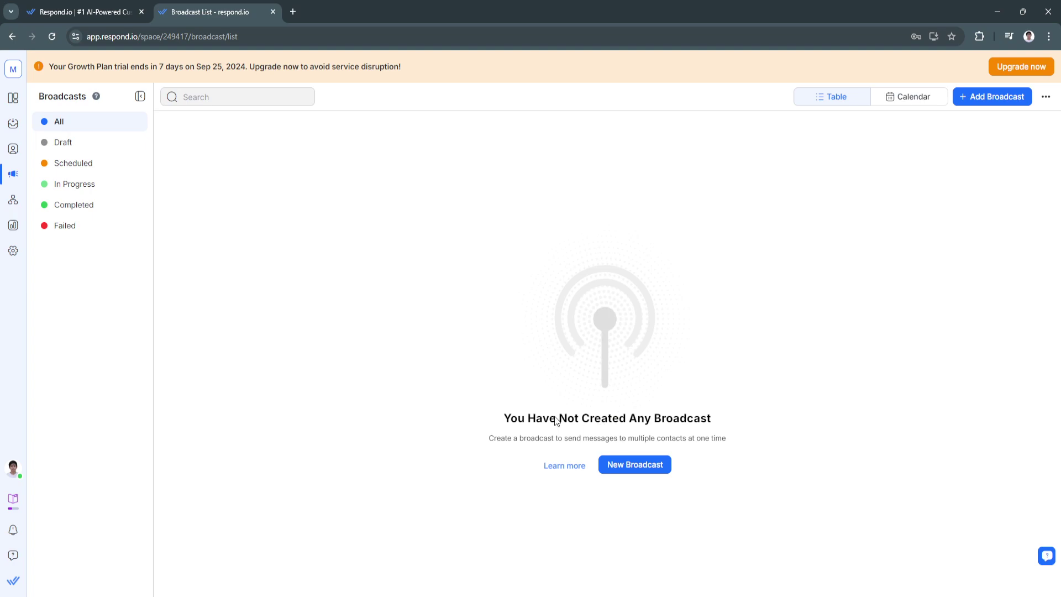
{"action": "left_click", "coordinate": [62, 143]}
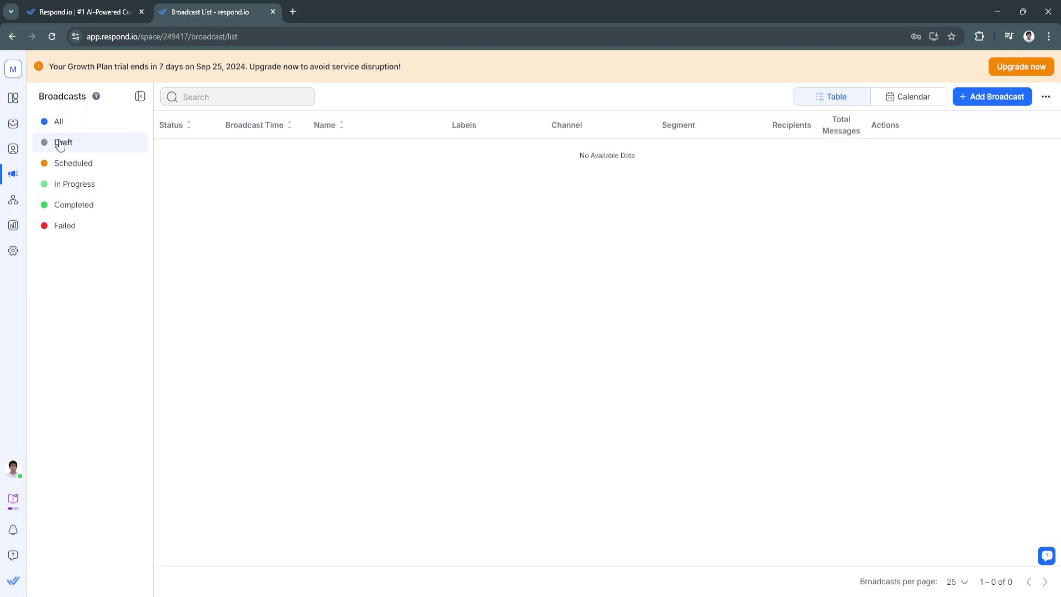
{"action": "left_click", "coordinate": [75, 167]}
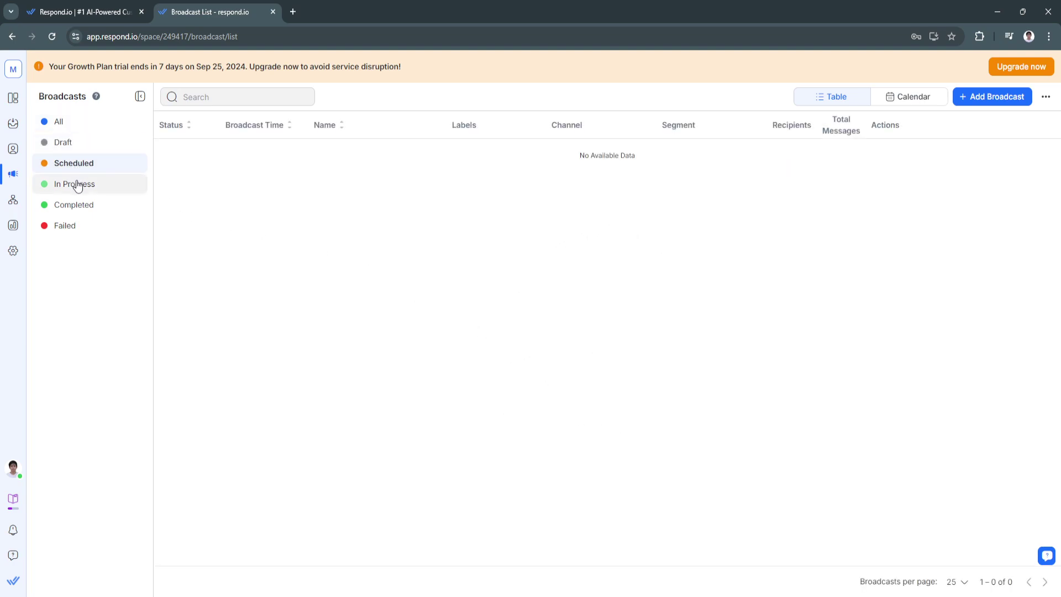
{"action": "left_click", "coordinate": [78, 191]}
{"action": "left_click", "coordinate": [82, 205]}
{"action": "left_click", "coordinate": [83, 224]}
{"action": "left_click", "coordinate": [23, 200]}
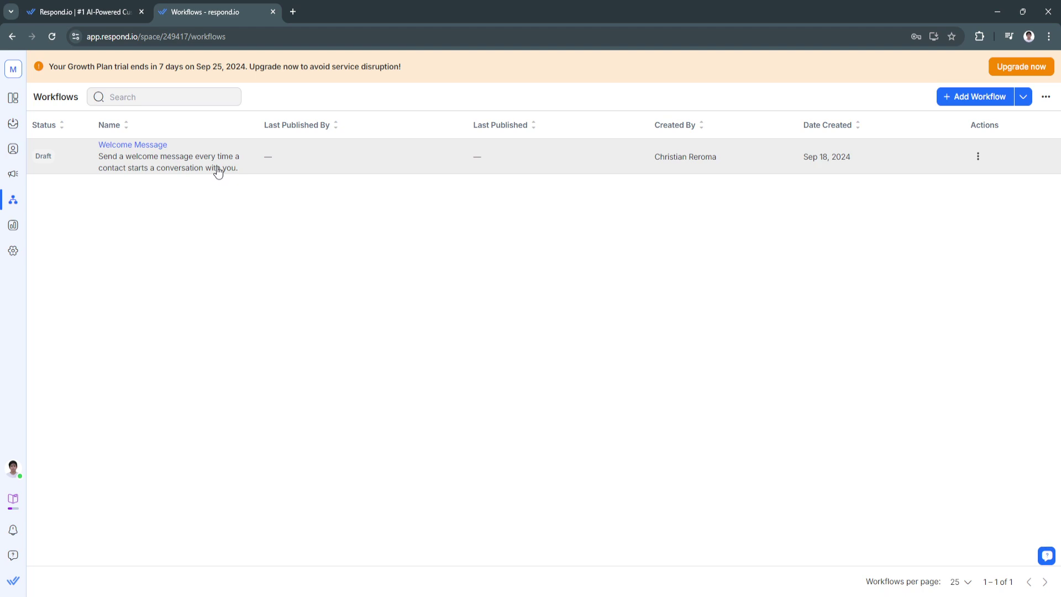
Open the Reports module and scroll through its overview dashboard.
{"action": "left_click", "coordinate": [18, 229]}
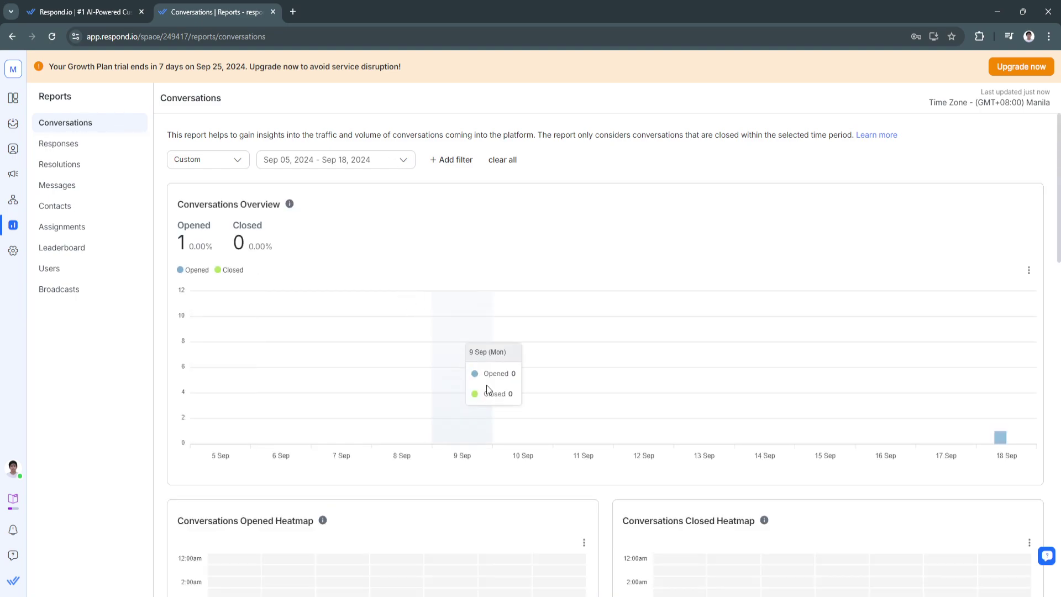
{"action": "scroll", "coordinate": [486, 386], "scroll_direction": "down", "scroll_amount": 8}
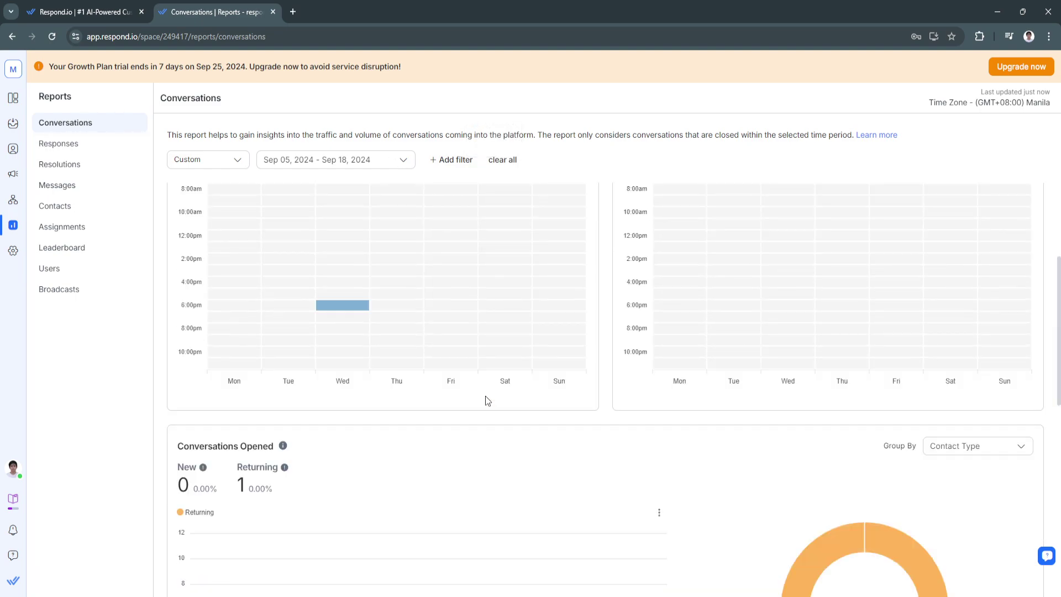
{"action": "scroll", "coordinate": [485, 395], "scroll_direction": "down", "scroll_amount": 4}
{"action": "scroll", "coordinate": [475, 445], "scroll_direction": "down", "scroll_amount": 3}
{"action": "scroll", "coordinate": [462, 481], "scroll_direction": "down", "scroll_amount": 4}
{"action": "left_click_drag", "start_coordinate": [1058, 473], "coordinate": [1060, 139]}
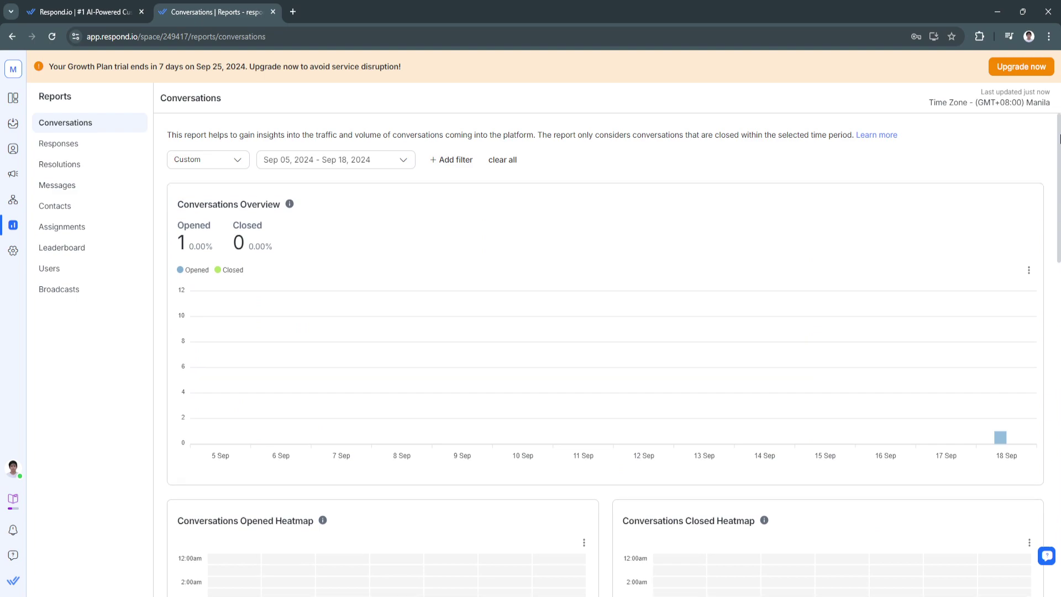
{"action": "mouse_move", "coordinate": [289, 204]}
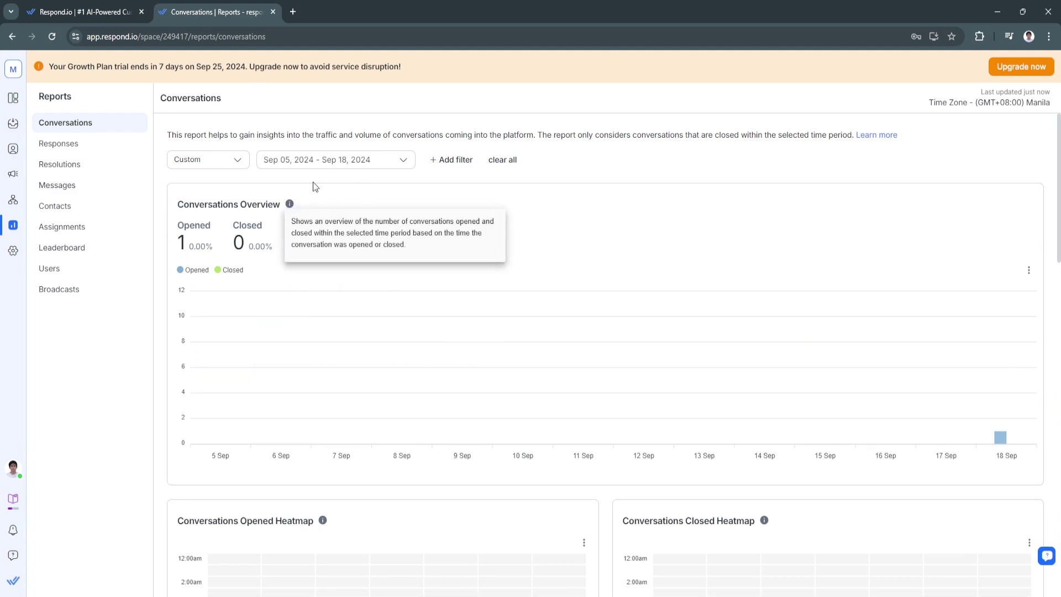
View the Responses, Resolutions, Messages, Contacts, Assignments and Leaderboard reports.
{"action": "left_click", "coordinate": [61, 145]}
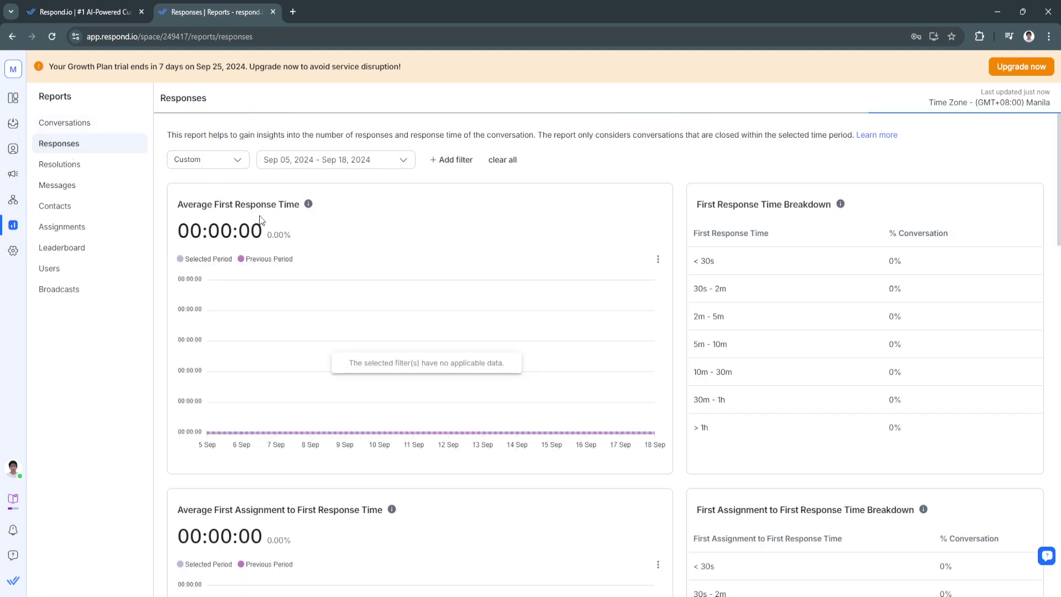
{"action": "left_click", "coordinate": [100, 174]}
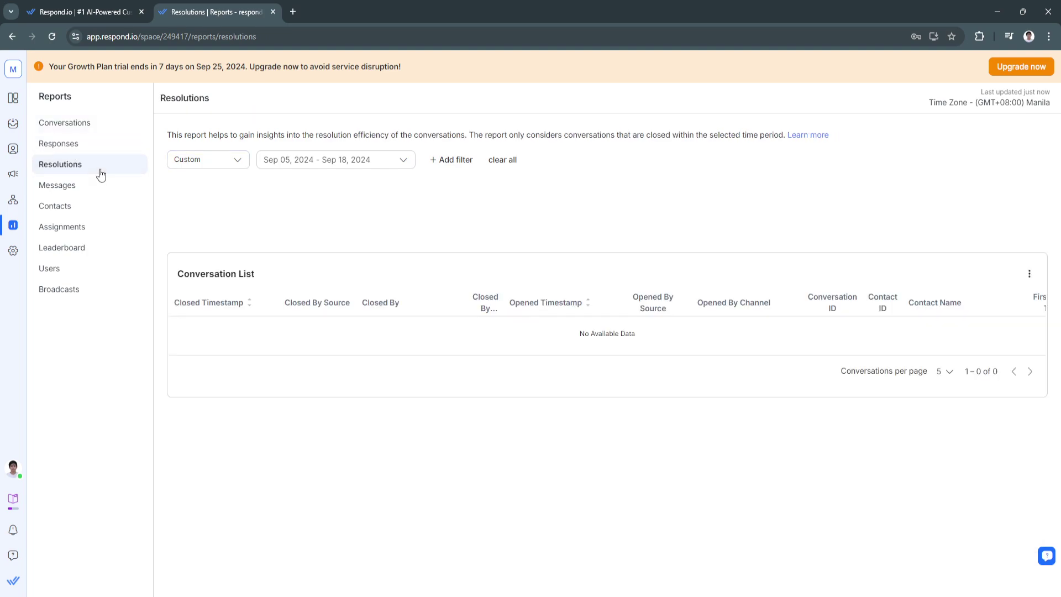
{"action": "left_click", "coordinate": [97, 193]}
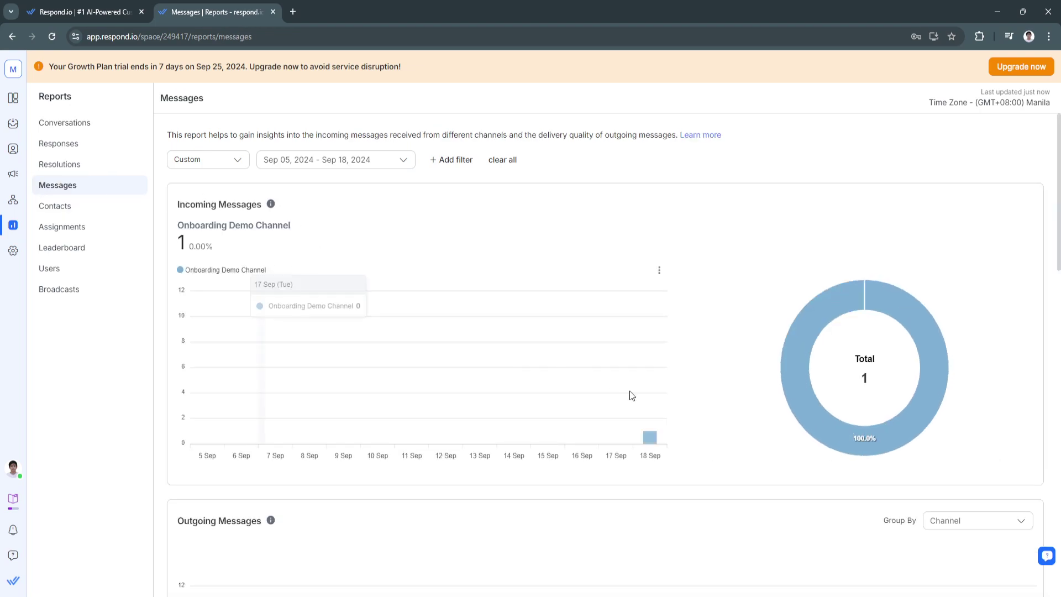
{"action": "scroll", "coordinate": [630, 394], "scroll_direction": "down", "scroll_amount": 6}
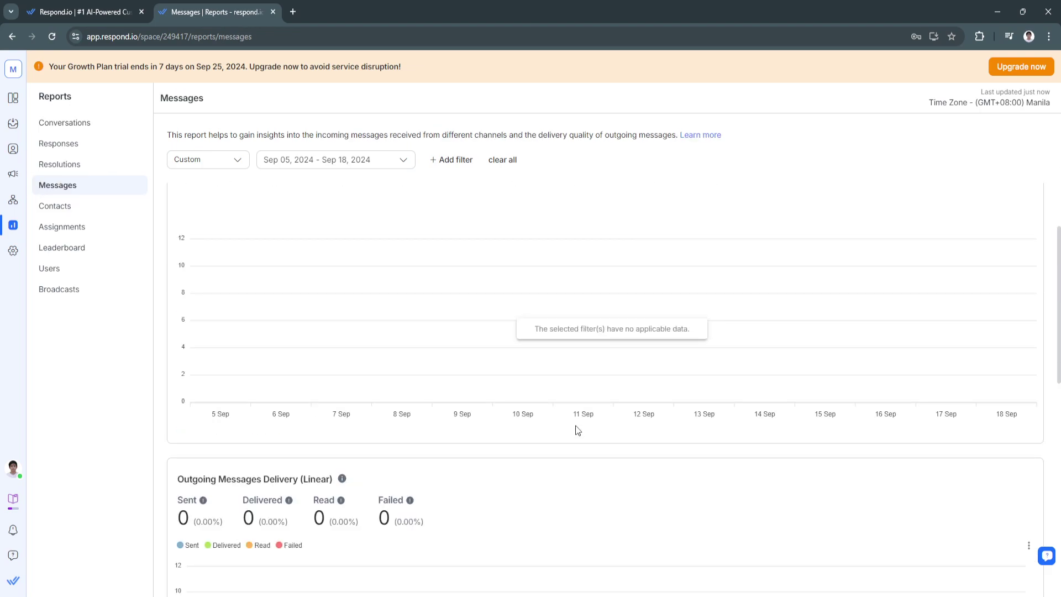
{"action": "left_click", "coordinate": [46, 204]}
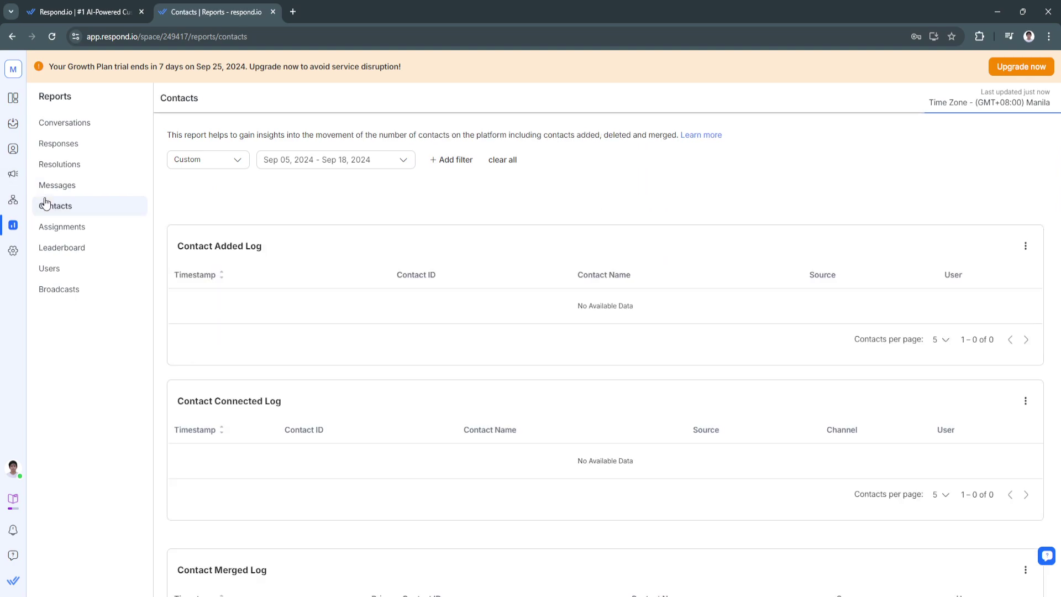
{"action": "left_click", "coordinate": [67, 226]}
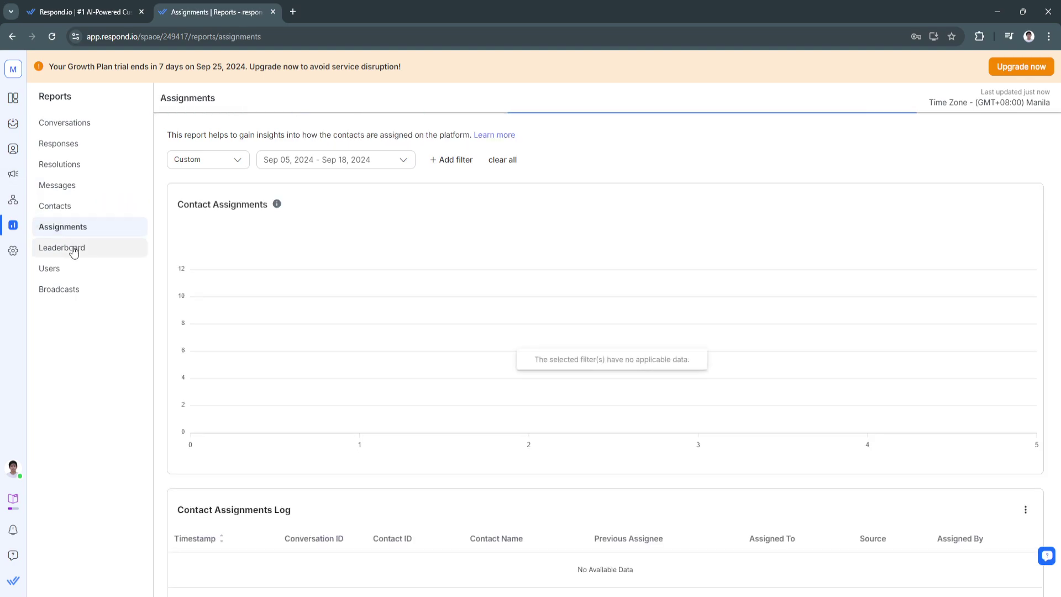
{"action": "left_click", "coordinate": [74, 251]}
View the Users and Broadcasts reports, then go to the personal Profile settings.
{"action": "left_click", "coordinate": [74, 271]}
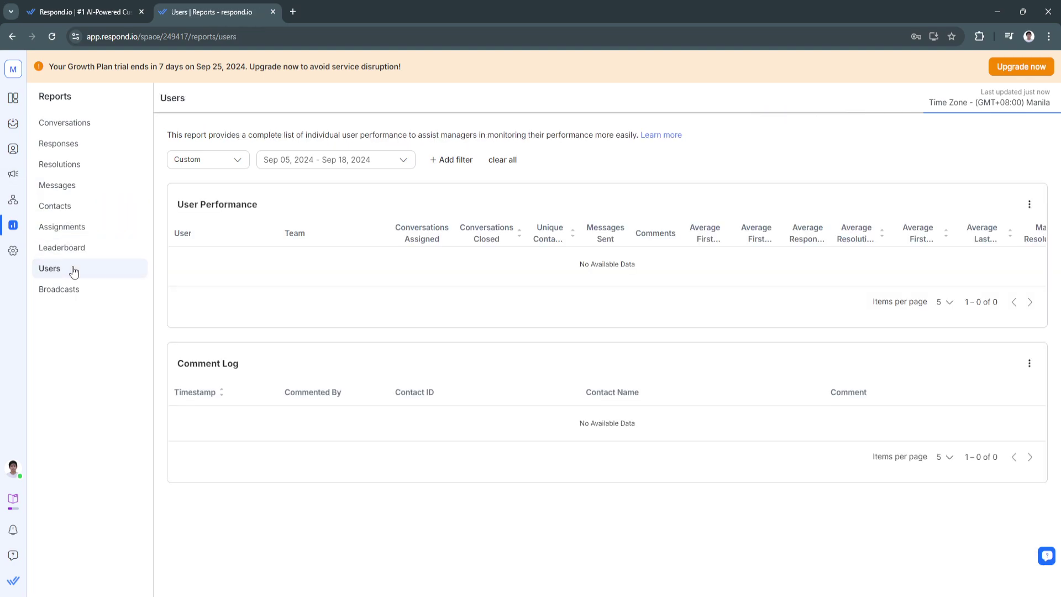
{"action": "left_click", "coordinate": [85, 293]}
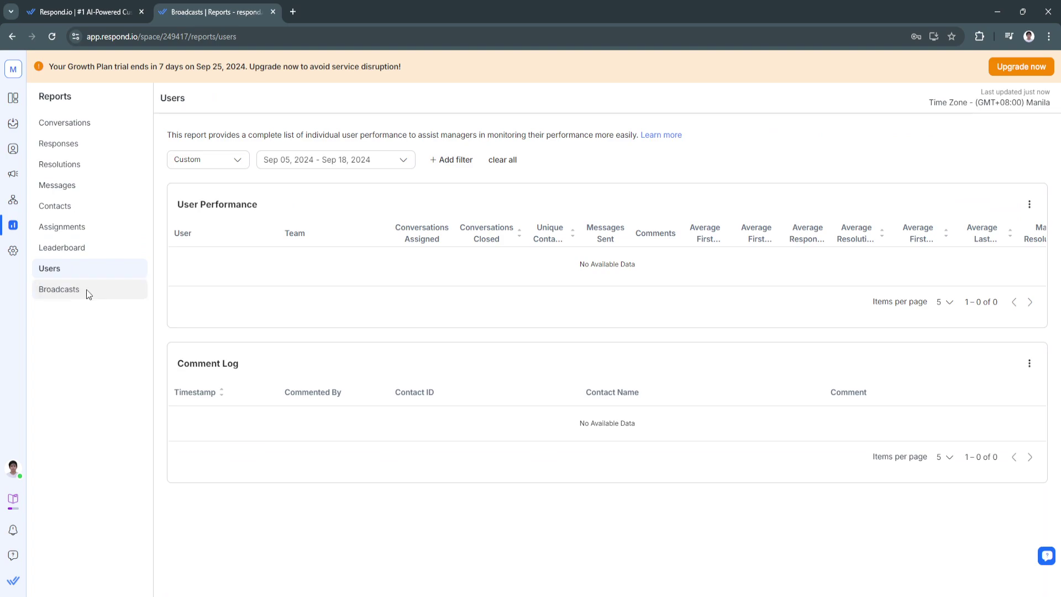
{"action": "left_click", "coordinate": [11, 253]}
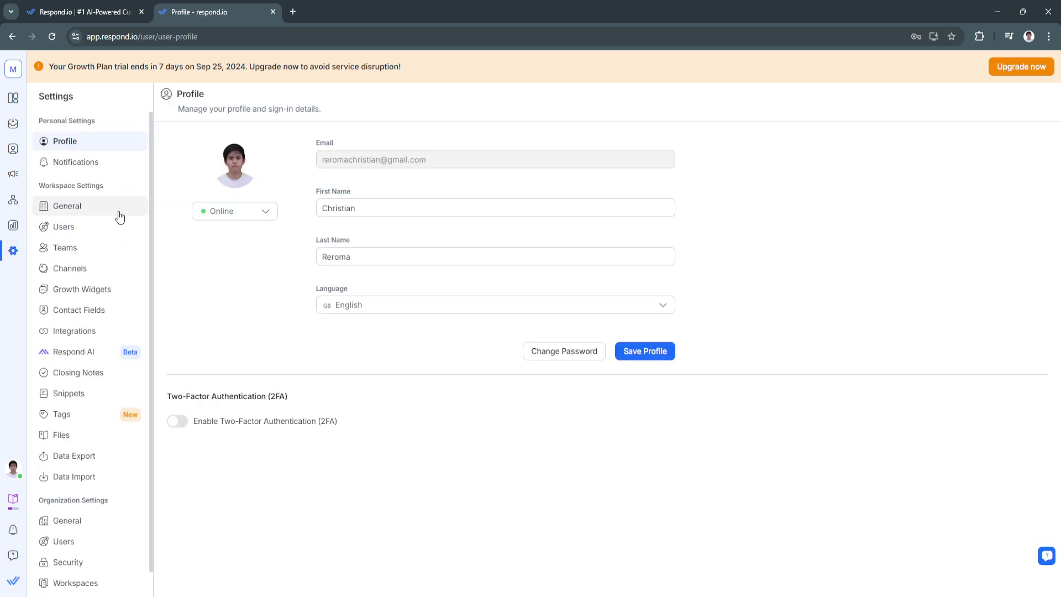
View Notifications, then the workspace General, Users, Teams, Channels and Growth Widgets settings.
{"action": "left_click", "coordinate": [87, 162]}
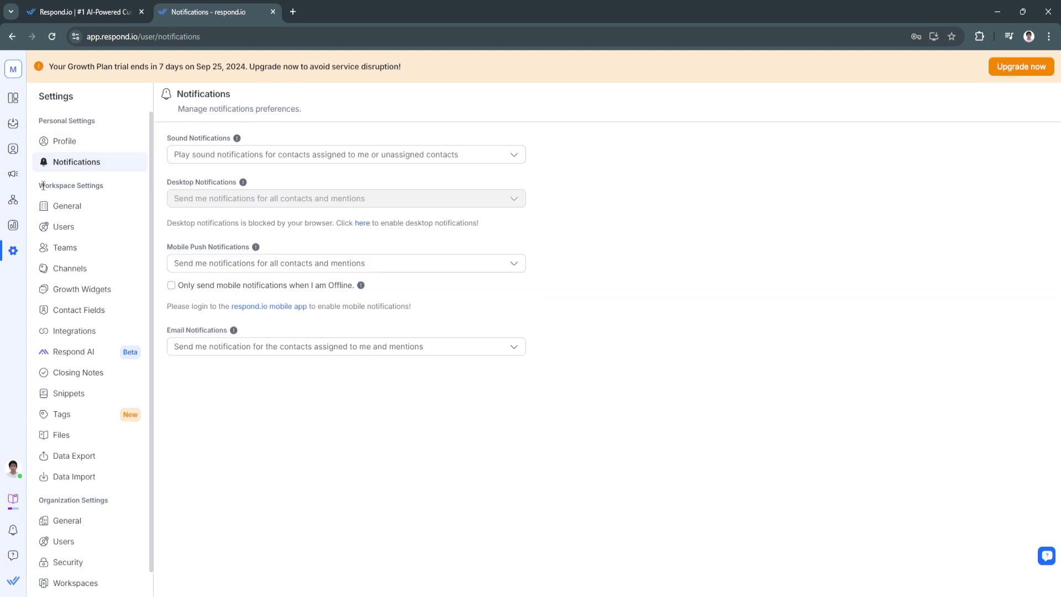
{"action": "left_click_drag", "start_coordinate": [51, 187], "coordinate": [105, 187]}
{"action": "left_click", "coordinate": [105, 210]}
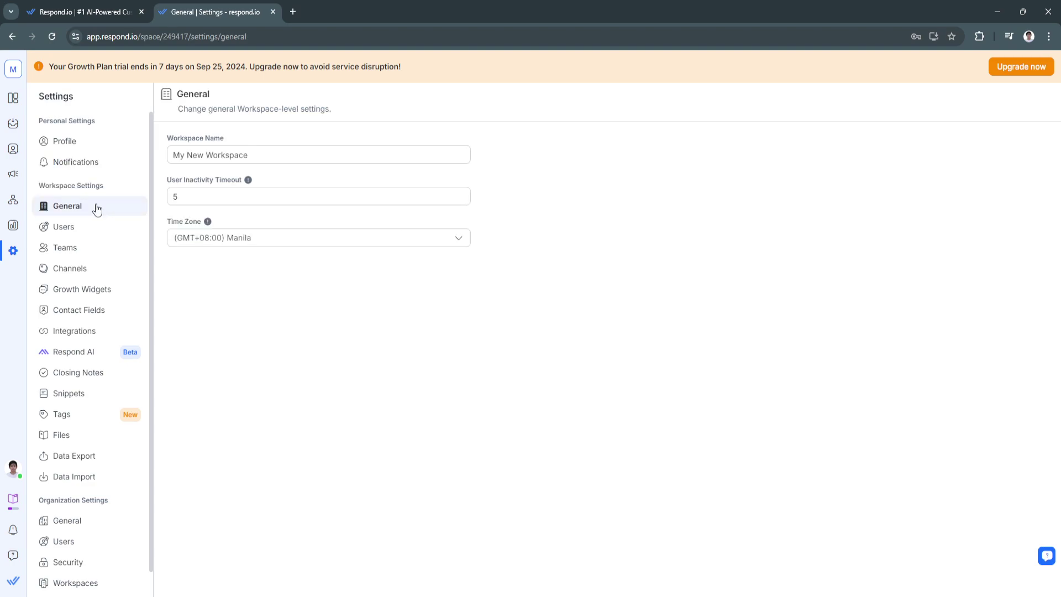
{"action": "left_click", "coordinate": [85, 228]}
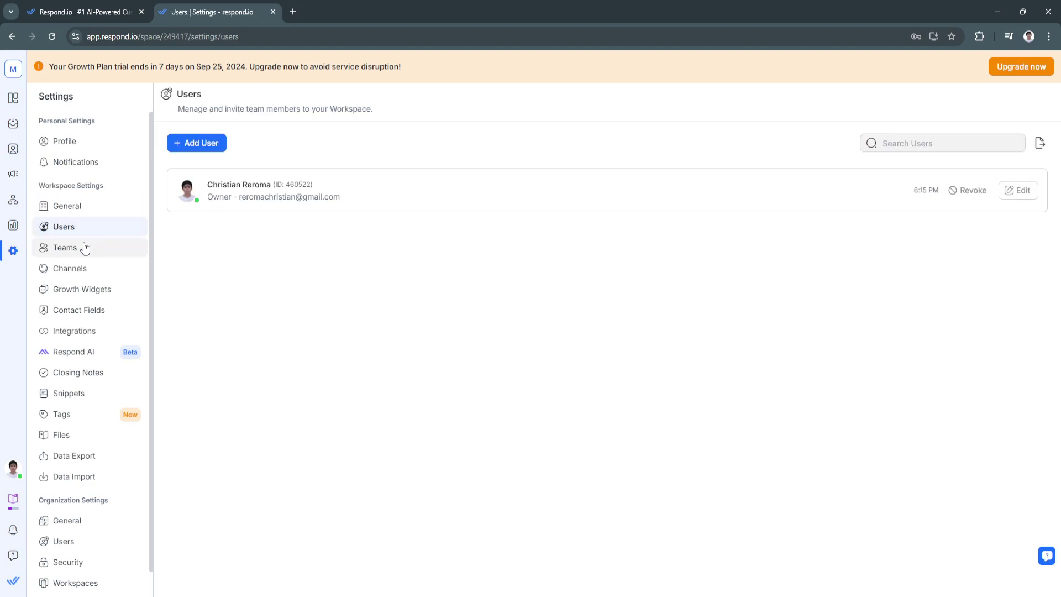
{"action": "left_click", "coordinate": [86, 247]}
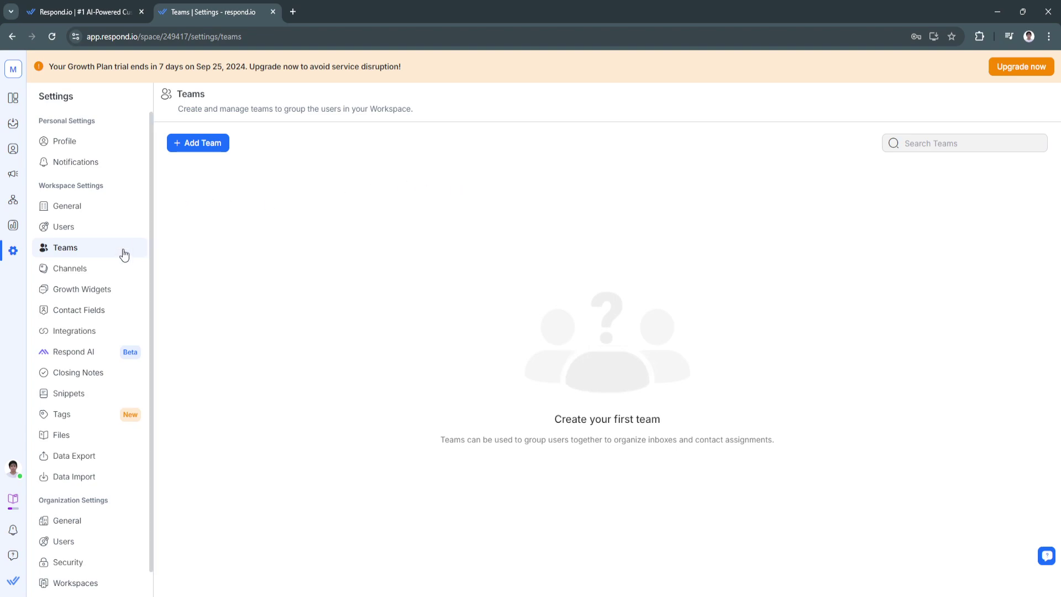
{"action": "left_click", "coordinate": [91, 269]}
{"action": "left_click", "coordinate": [94, 290]}
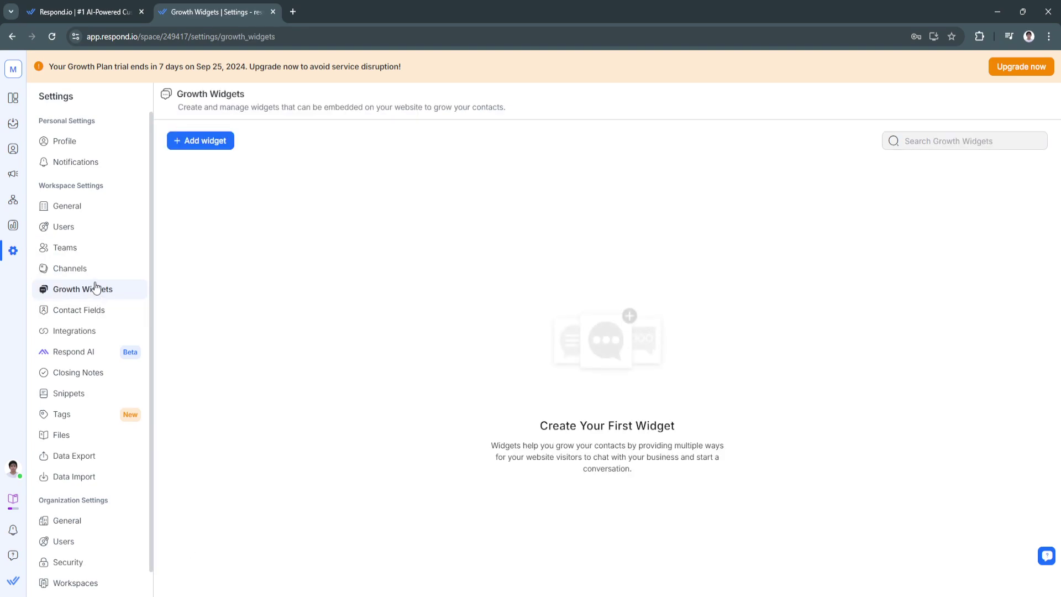
View the Contact Fields, Integrations, Respond AI, Closing Notes, Snippets and Tags settings.
{"action": "left_click", "coordinate": [101, 313]}
{"action": "left_click", "coordinate": [99, 332]}
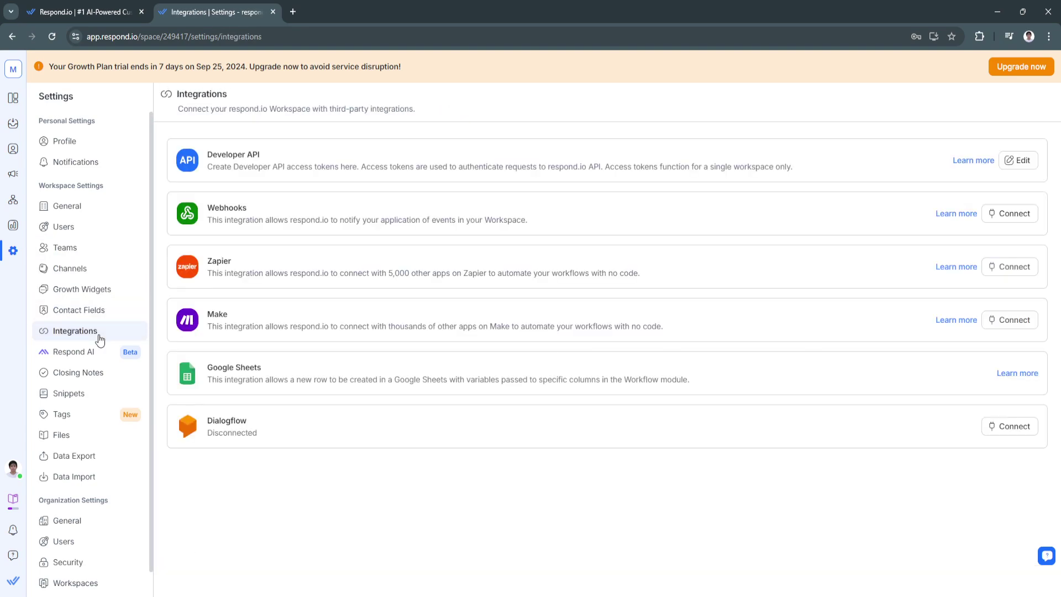
{"action": "left_click", "coordinate": [98, 356]}
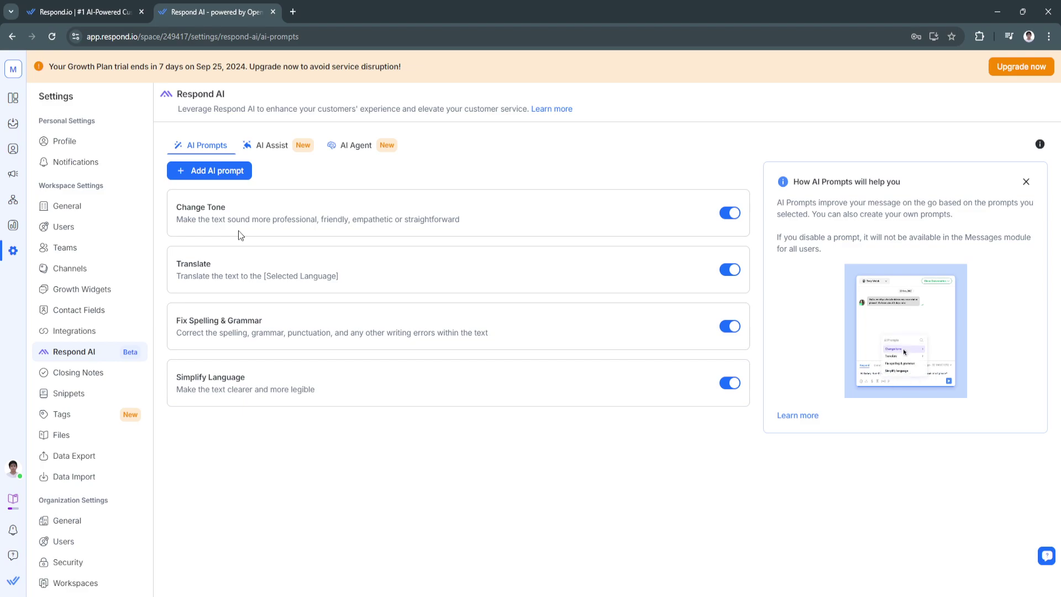
{"action": "left_click", "coordinate": [94, 374]}
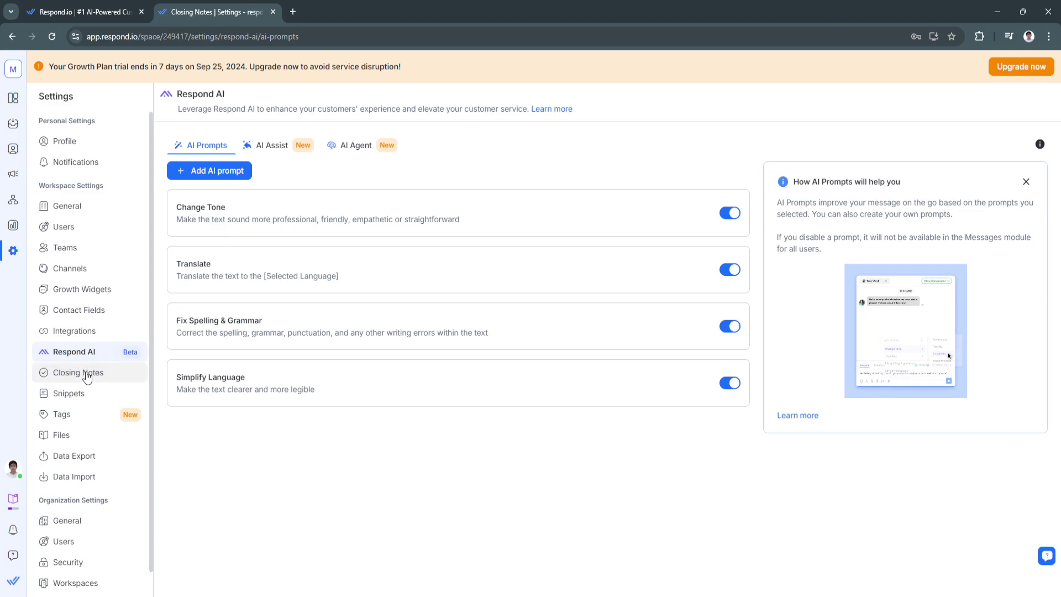
{"action": "left_click", "coordinate": [85, 394]}
{"action": "left_click", "coordinate": [78, 413]}
Check the empty Files page, then open the organization's General settings.
{"action": "left_click", "coordinate": [90, 435]}
{"action": "scroll", "coordinate": [94, 442], "scroll_direction": "down", "scroll_amount": 1}
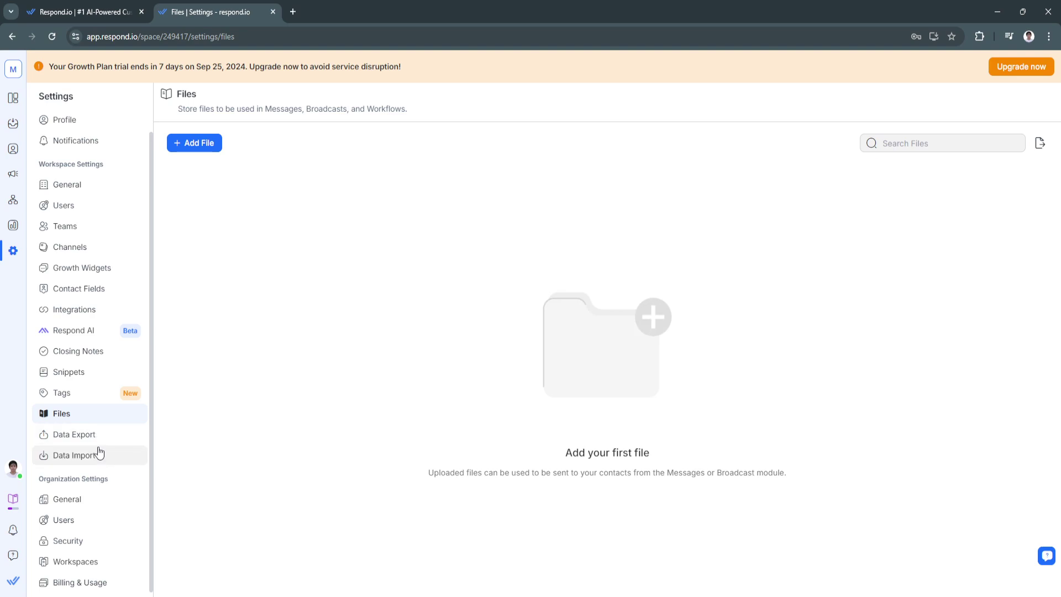
{"action": "left_click", "coordinate": [91, 500]}
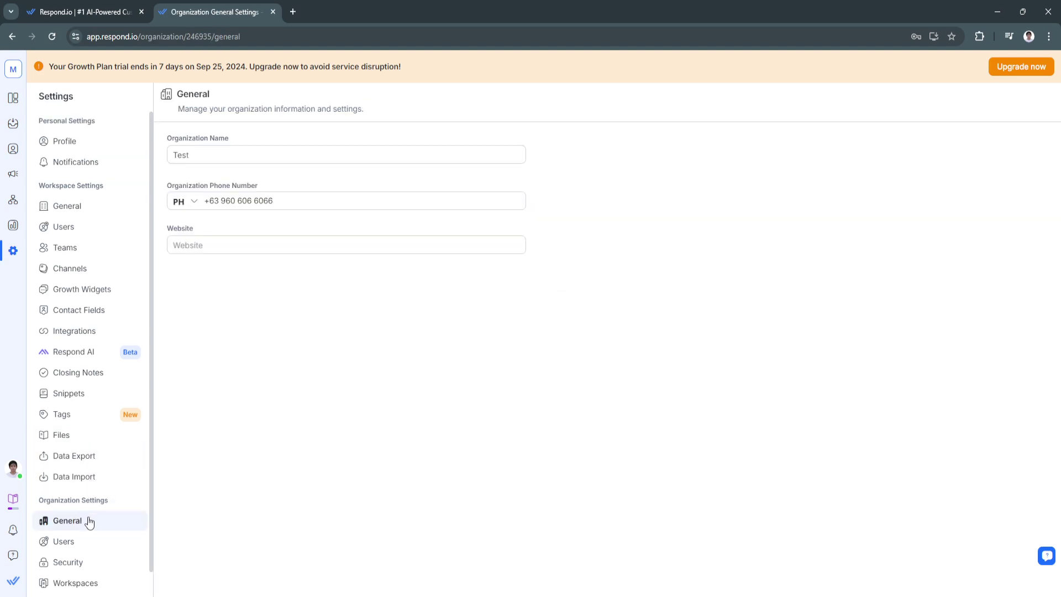
View the organization Users, Security and Workspaces settings, then return to the onboarding checklist.
{"action": "left_click", "coordinate": [61, 543]}
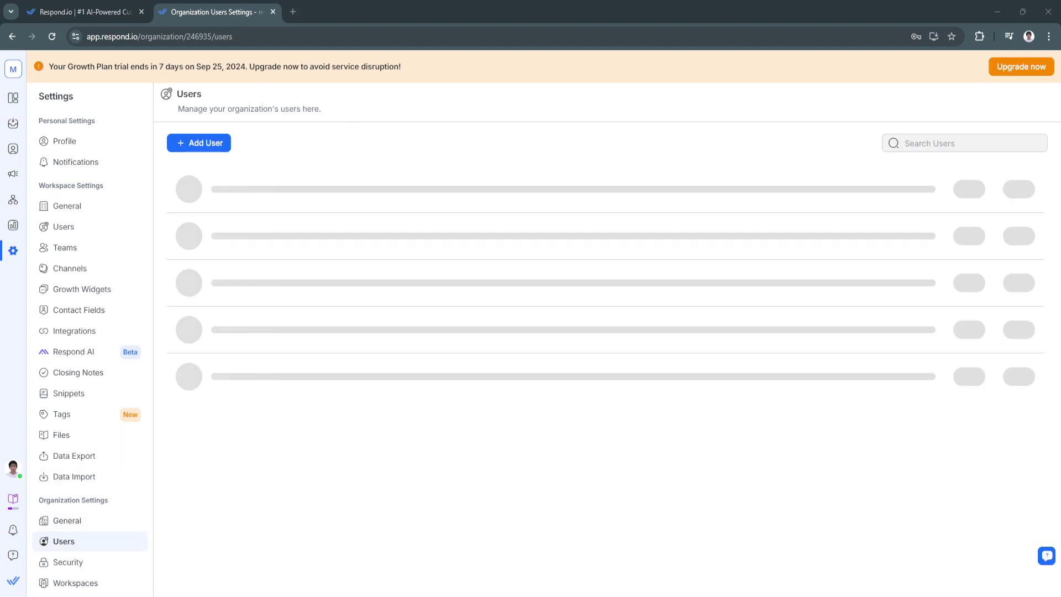
{"action": "left_click", "coordinate": [87, 562]}
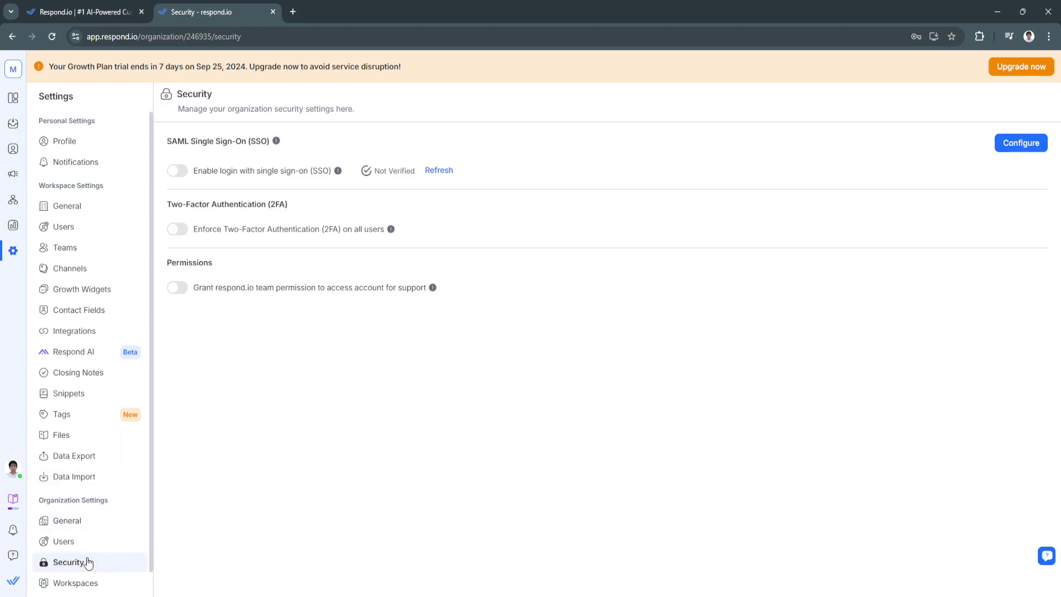
{"action": "left_click", "coordinate": [82, 581]}
{"action": "left_click", "coordinate": [14, 462]}
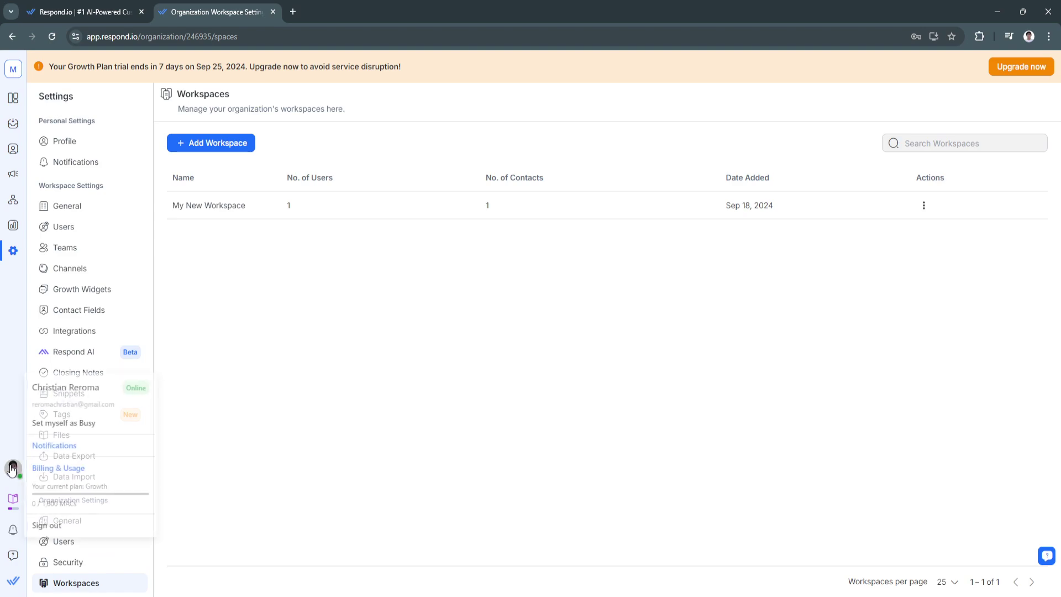
{"action": "left_click", "coordinate": [14, 502]}
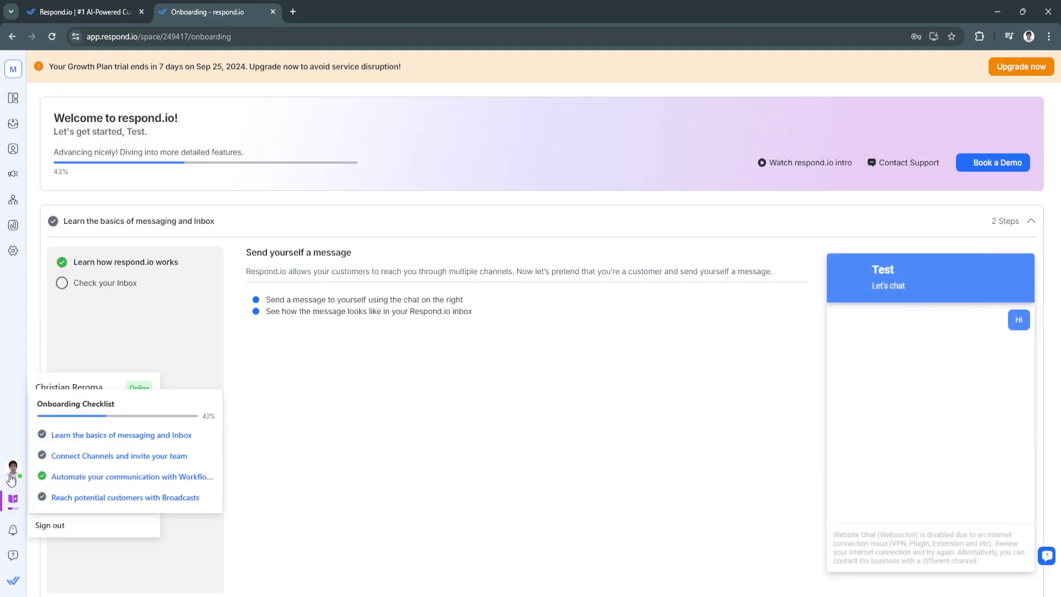
{"action": "left_click", "coordinate": [12, 480]}
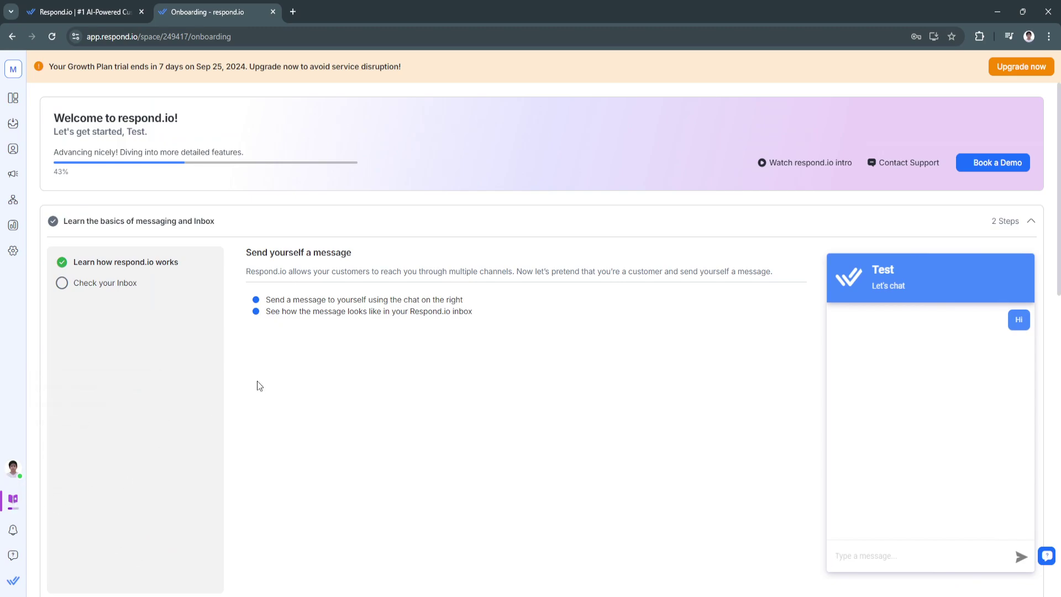
{"action": "scroll", "coordinate": [387, 412], "scroll_direction": "down", "scroll_amount": 10}
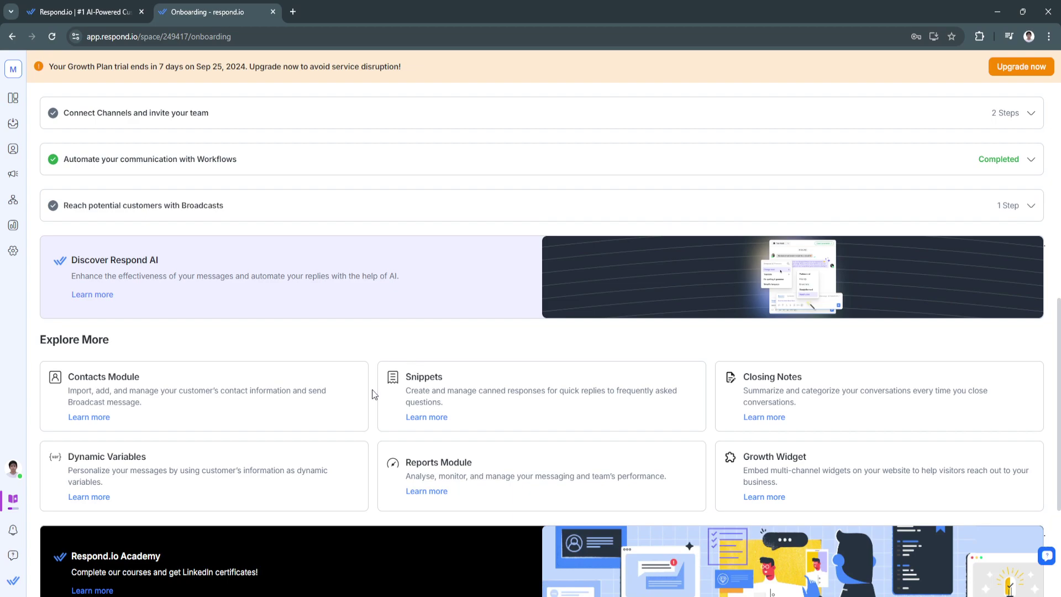
{"action": "scroll", "coordinate": [374, 394], "scroll_direction": "down", "scroll_amount": 1}
{"action": "left_click", "coordinate": [13, 532]}
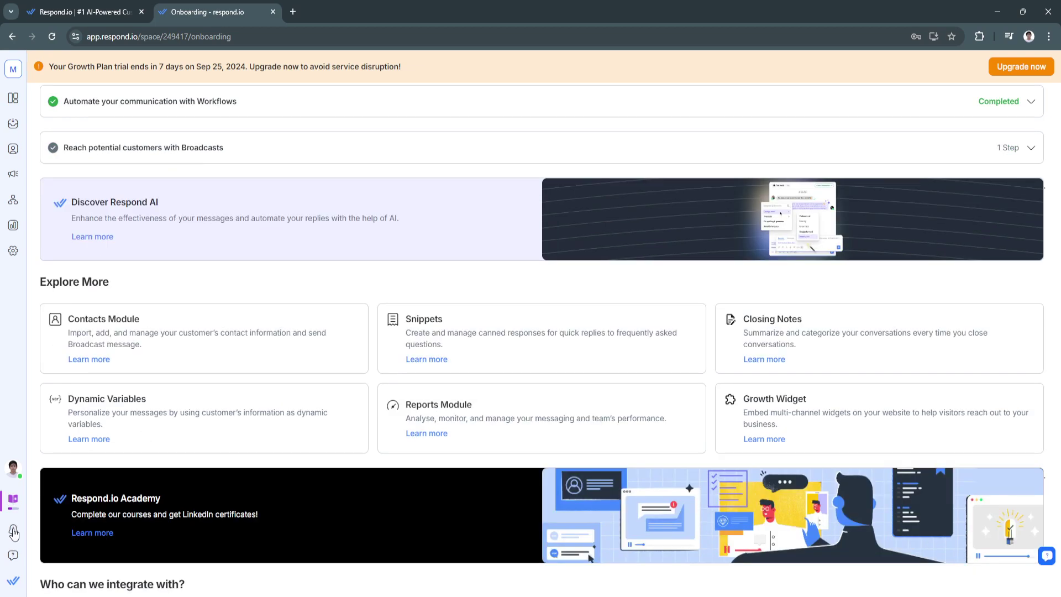
{"action": "left_click", "coordinate": [13, 560]}
{"action": "left_click", "coordinate": [13, 557]}
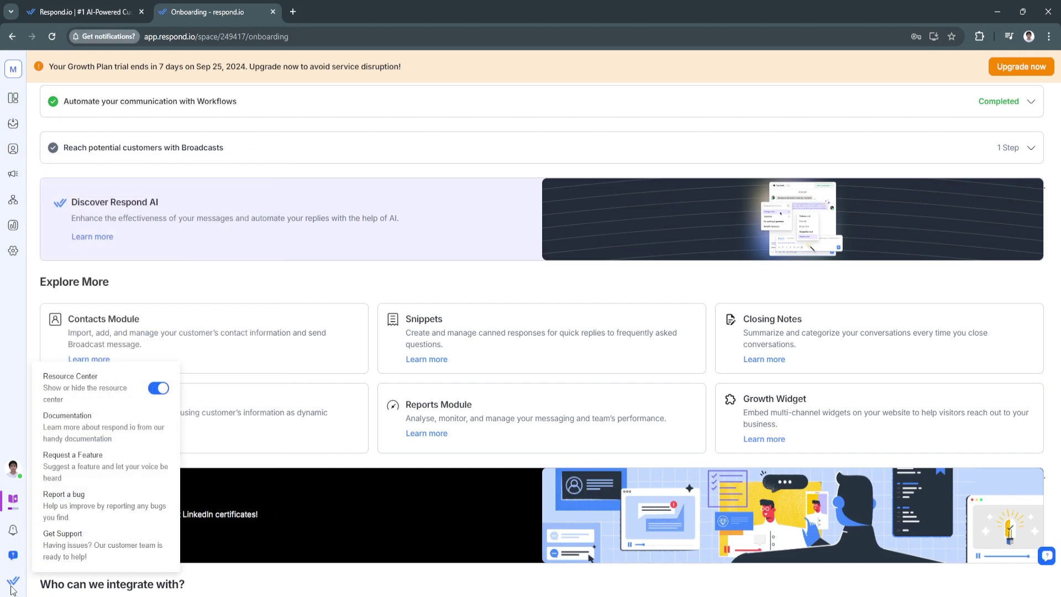
{"action": "scroll", "coordinate": [153, 436], "scroll_direction": "up", "scroll_amount": 4}
{"action": "scroll", "coordinate": [153, 435], "scroll_direction": "up", "scroll_amount": 5}
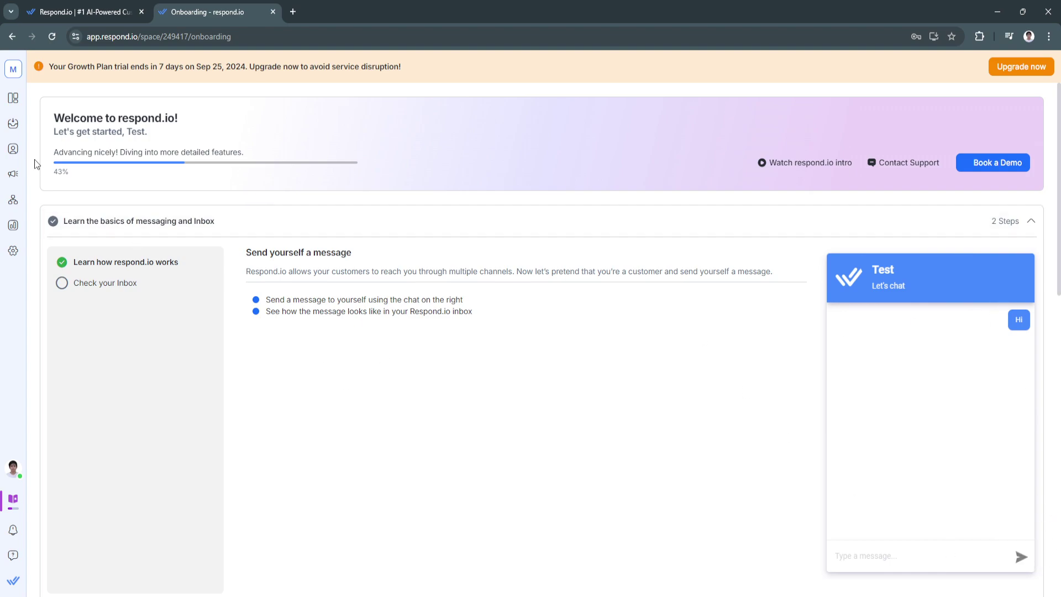
Expand the Connect Channels and invite your team checklist step.
{"action": "scroll", "coordinate": [253, 419], "scroll_direction": "down", "scroll_amount": 5}
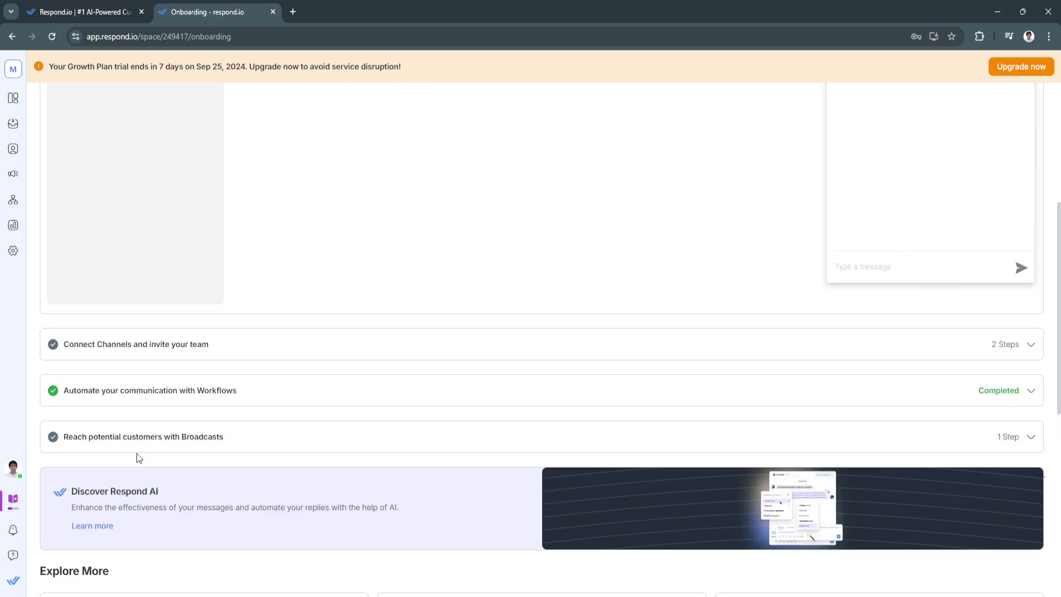
{"action": "scroll", "coordinate": [130, 440], "scroll_direction": "down", "scroll_amount": 3}
{"action": "scroll", "coordinate": [881, 331], "scroll_direction": "up", "scroll_amount": 2}
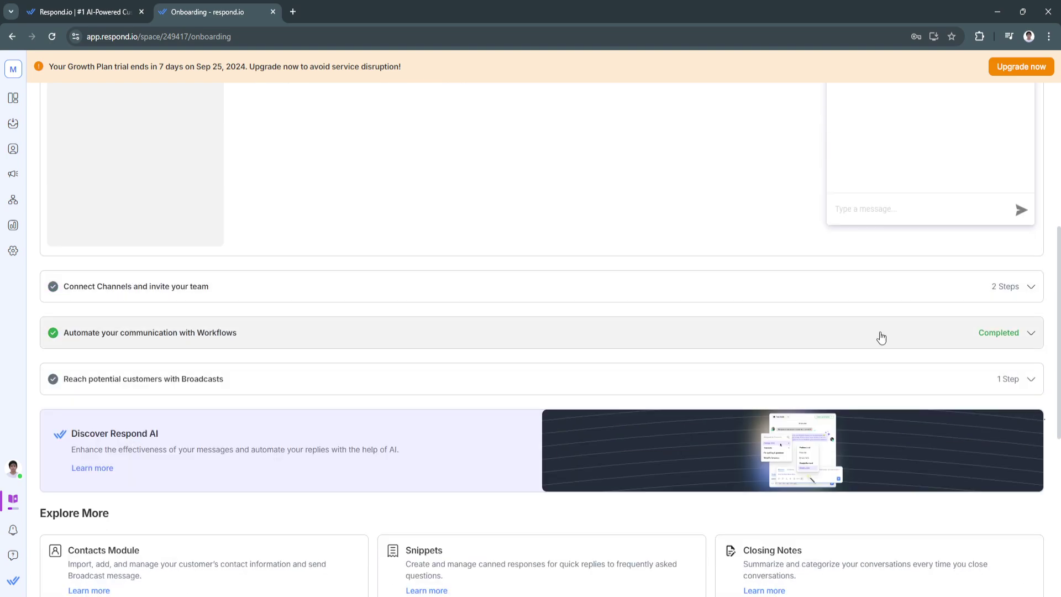
{"action": "left_click", "coordinate": [713, 294]}
Expand the Reach potential customers with Broadcasts step and read its supported channels.
{"action": "scroll", "coordinate": [324, 369], "scroll_direction": "up", "scroll_amount": 5}
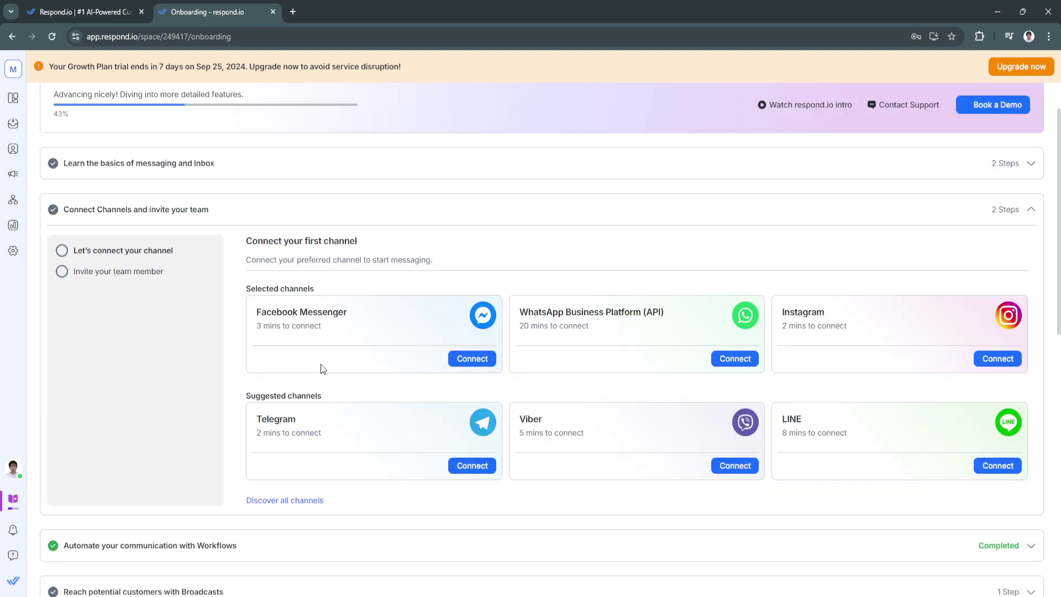
{"action": "scroll", "coordinate": [187, 409], "scroll_direction": "down", "scroll_amount": 3}
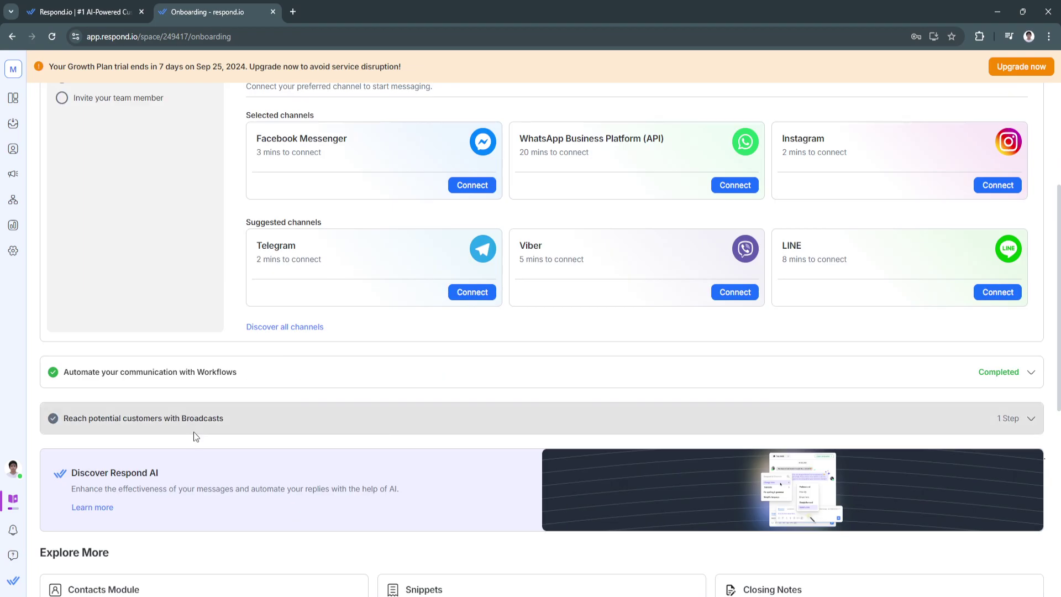
{"action": "left_click", "coordinate": [194, 432]}
{"action": "scroll", "coordinate": [959, 119], "scroll_direction": "up", "scroll_amount": 1}
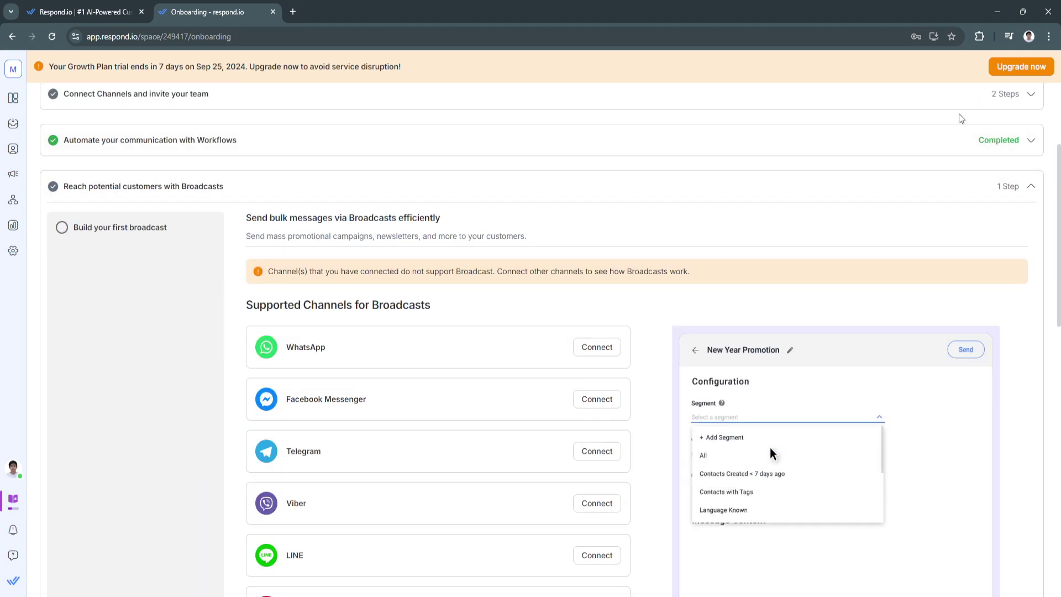
{"action": "scroll", "coordinate": [213, 421], "scroll_direction": "down", "scroll_amount": 6}
{"action": "scroll", "coordinate": [257, 474], "scroll_direction": "down", "scroll_amount": 7}
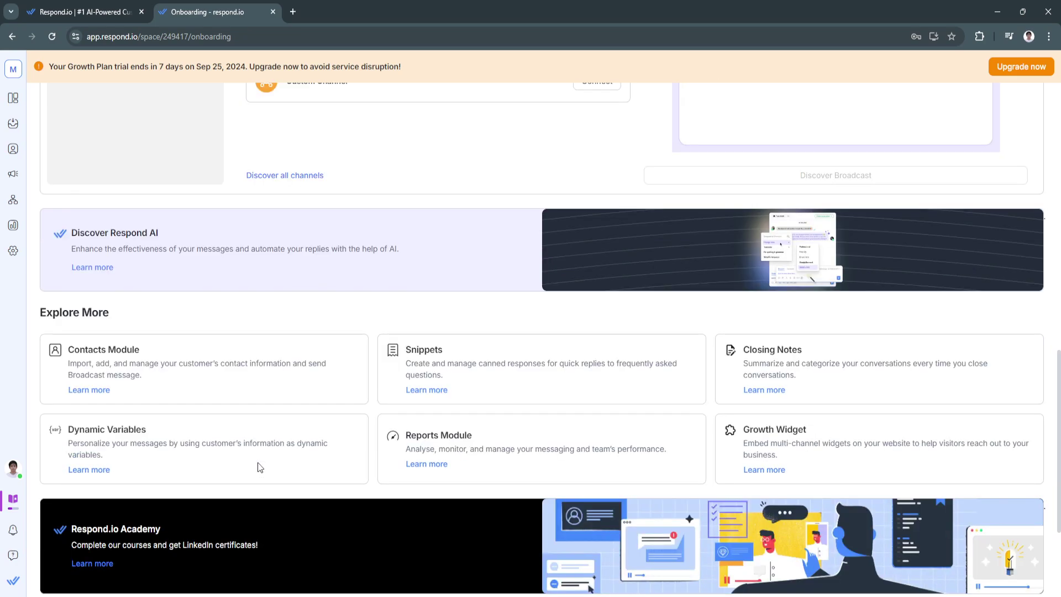
{"action": "scroll", "coordinate": [256, 467], "scroll_direction": "up", "scroll_amount": 8}
{"action": "scroll", "coordinate": [259, 467], "scroll_direction": "up", "scroll_amount": 8}
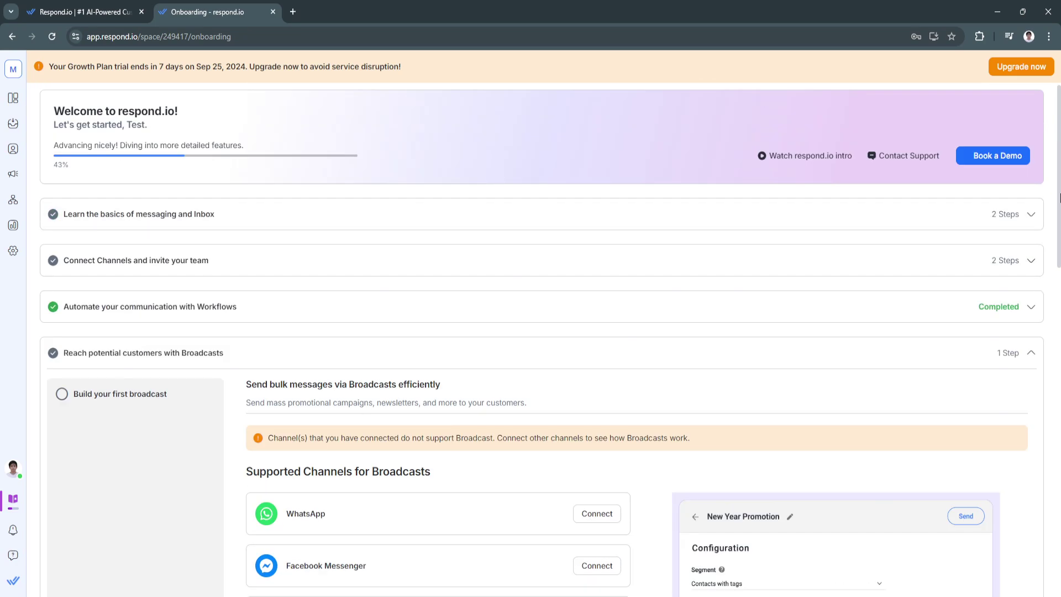
{"action": "scroll", "coordinate": [1057, 194], "scroll_direction": "down", "scroll_amount": 2}
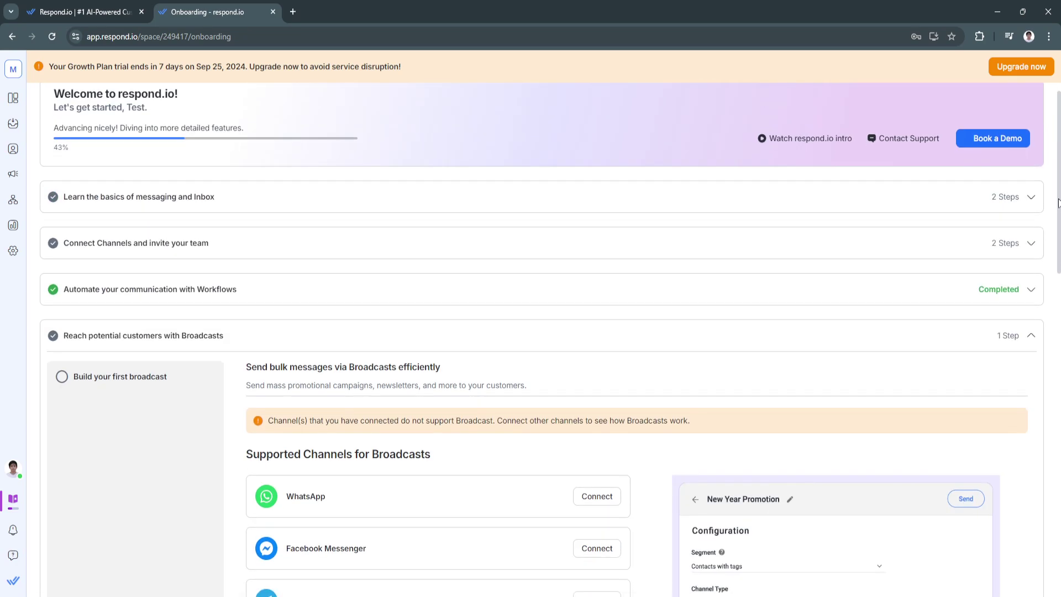
{"action": "scroll", "coordinate": [477, 52], "scroll_direction": "up", "scroll_amount": 3}
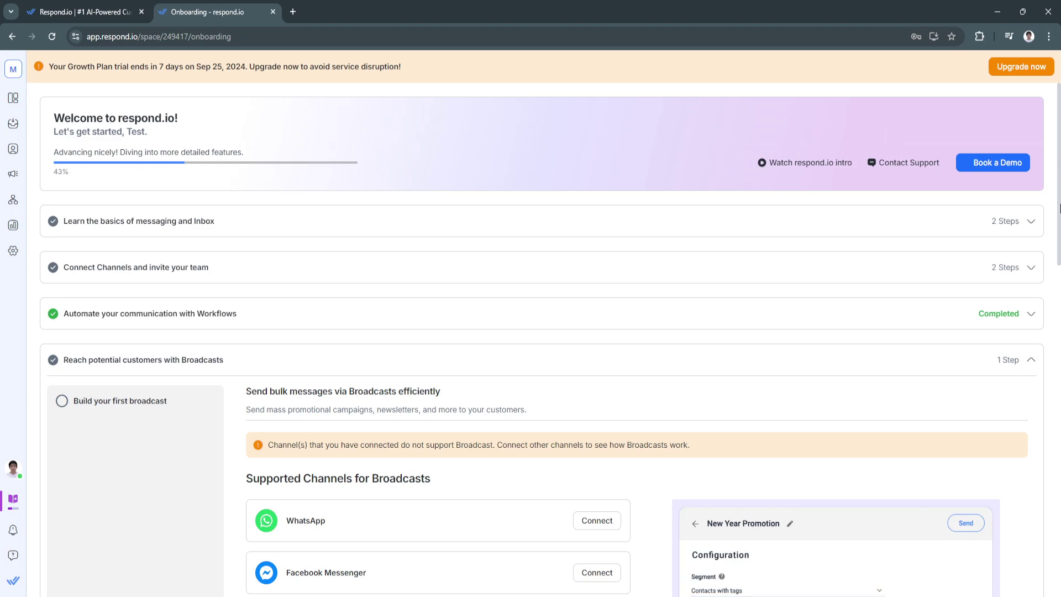
{"action": "scroll", "coordinate": [1059, 208], "scroll_direction": "down", "scroll_amount": 1}
{"action": "scroll", "coordinate": [1059, 202], "scroll_direction": "up", "scroll_amount": 1}
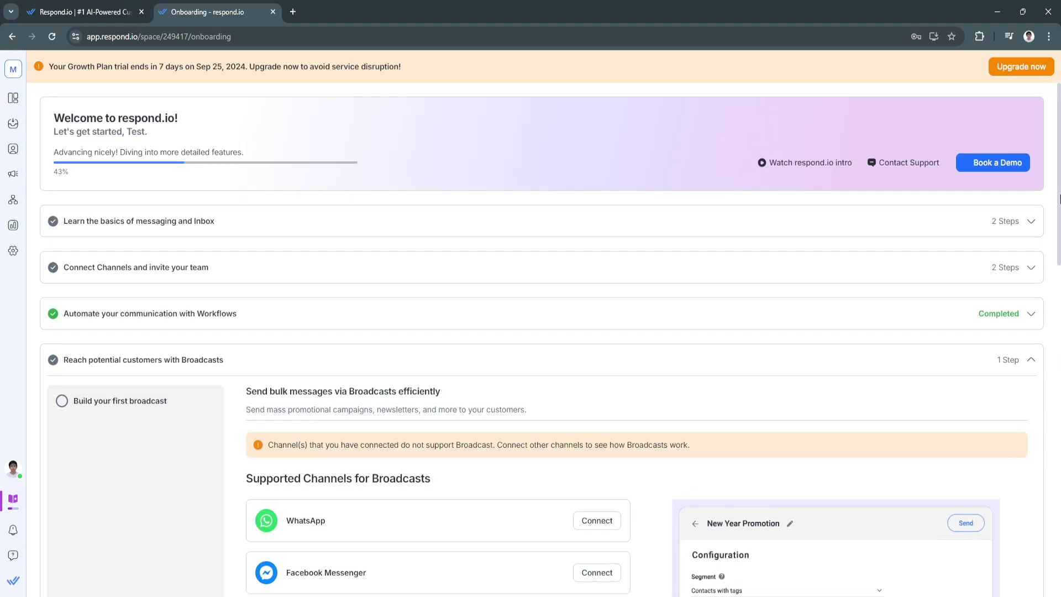